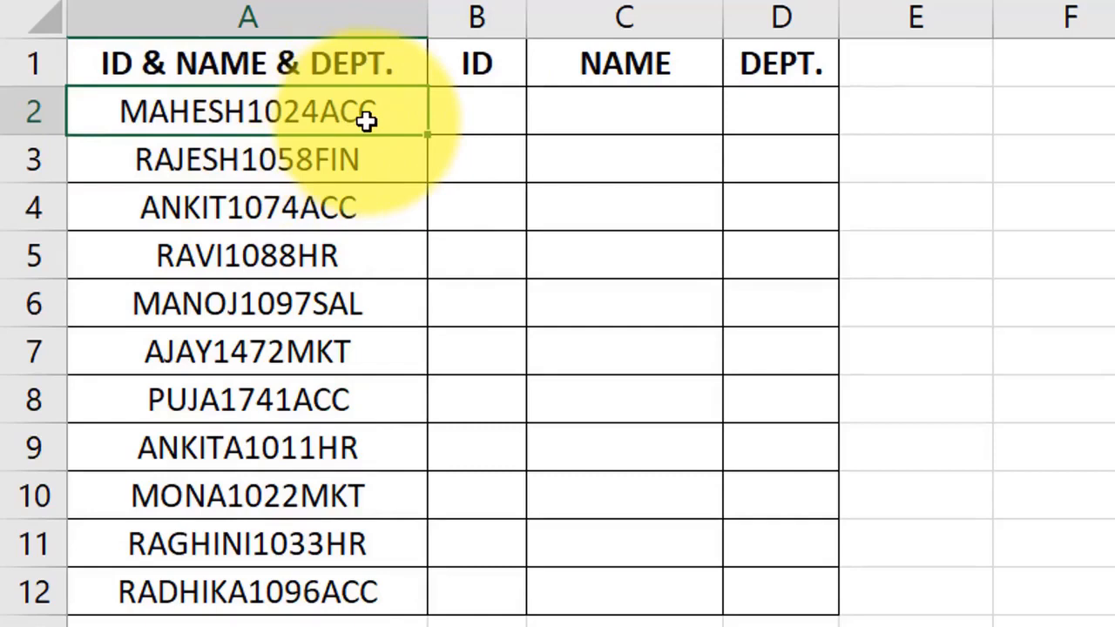
Step: Review the combined entries in column A and the empty split columns along row 2
drag(369, 113, 350, 580)
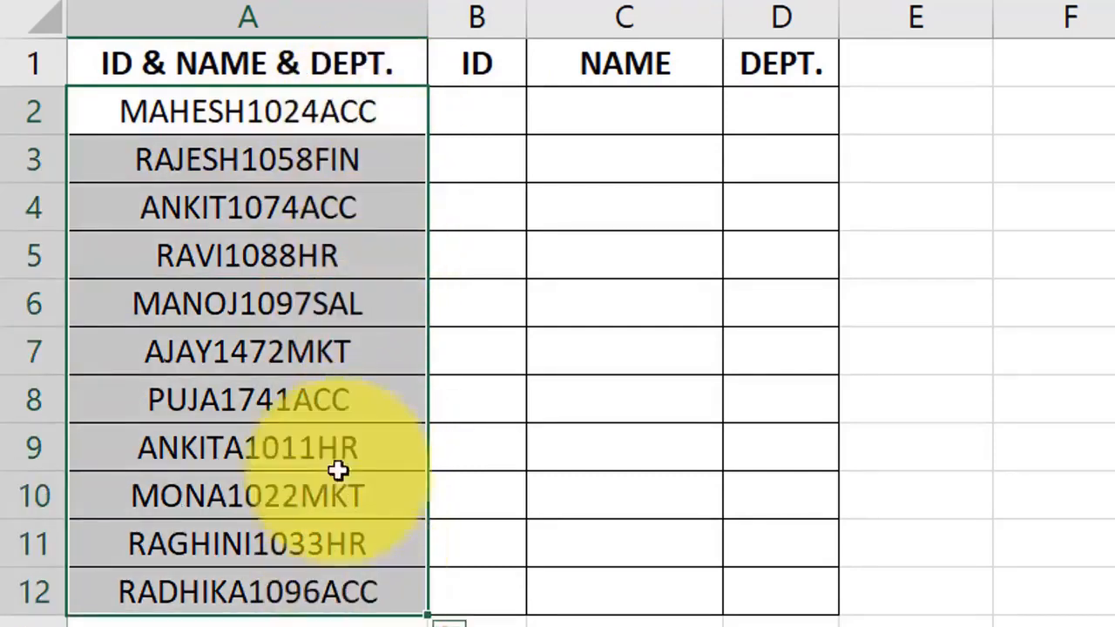
click(330, 118)
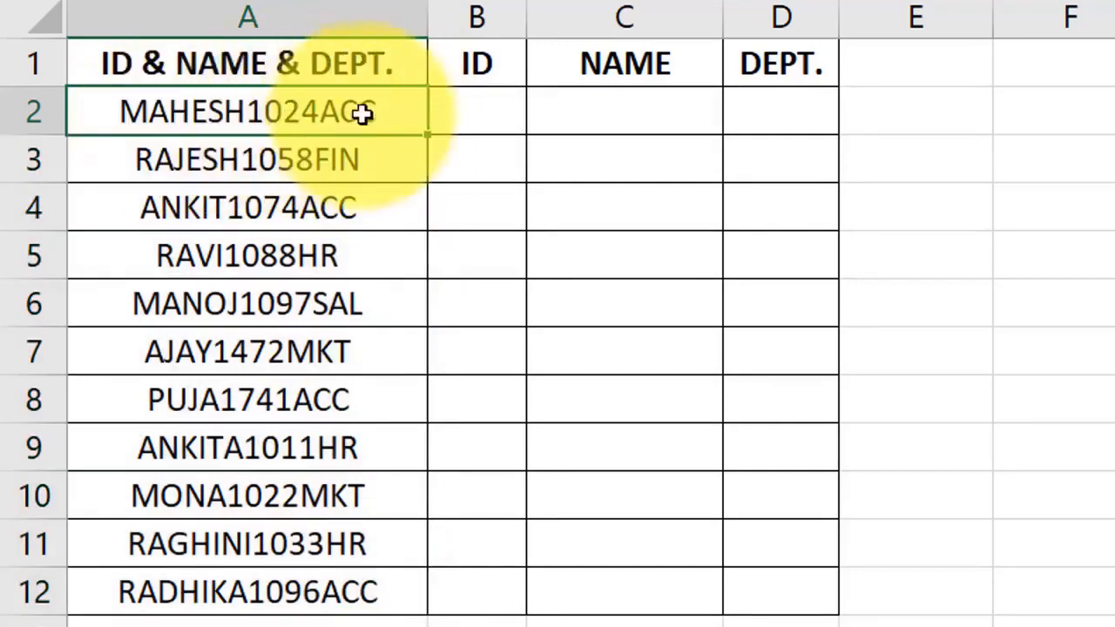
click(457, 111)
click(638, 119)
click(758, 128)
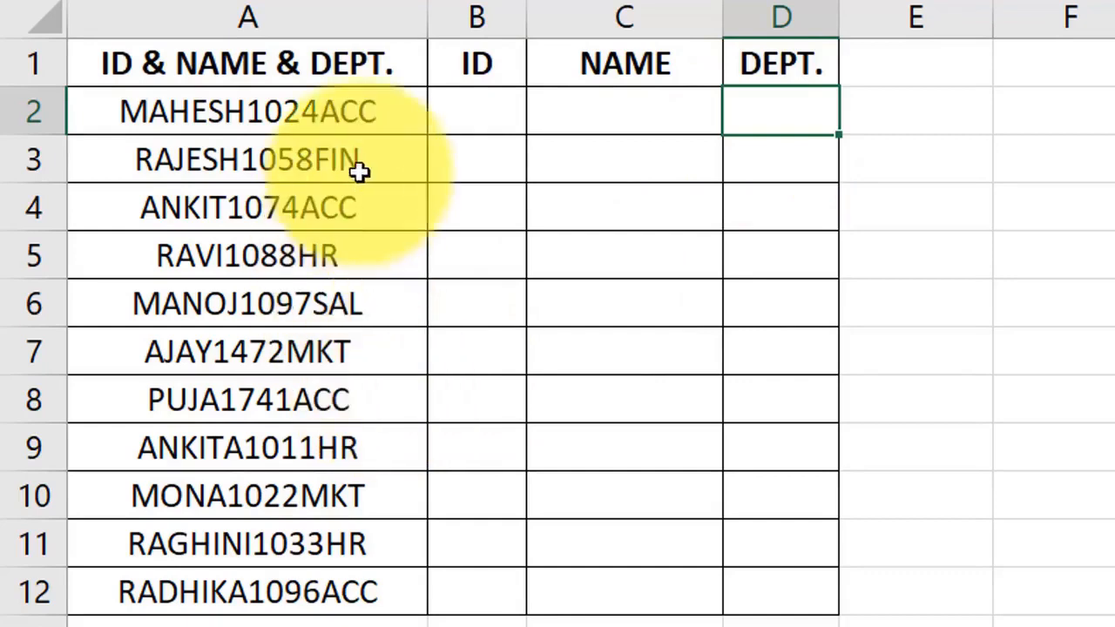
drag(369, 132, 296, 596)
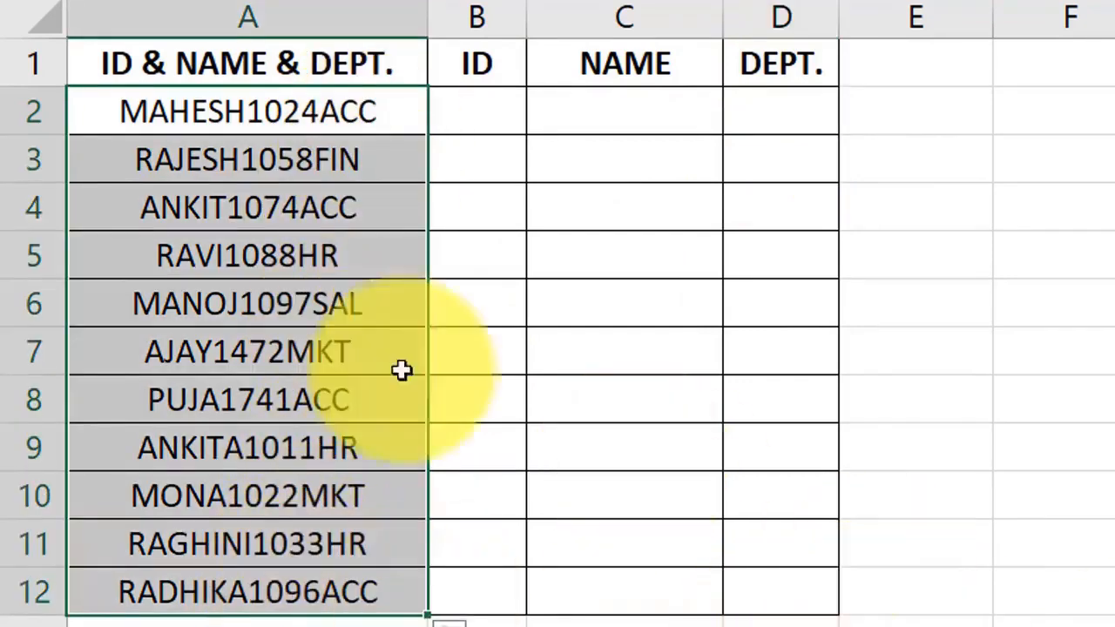
click(302, 293)
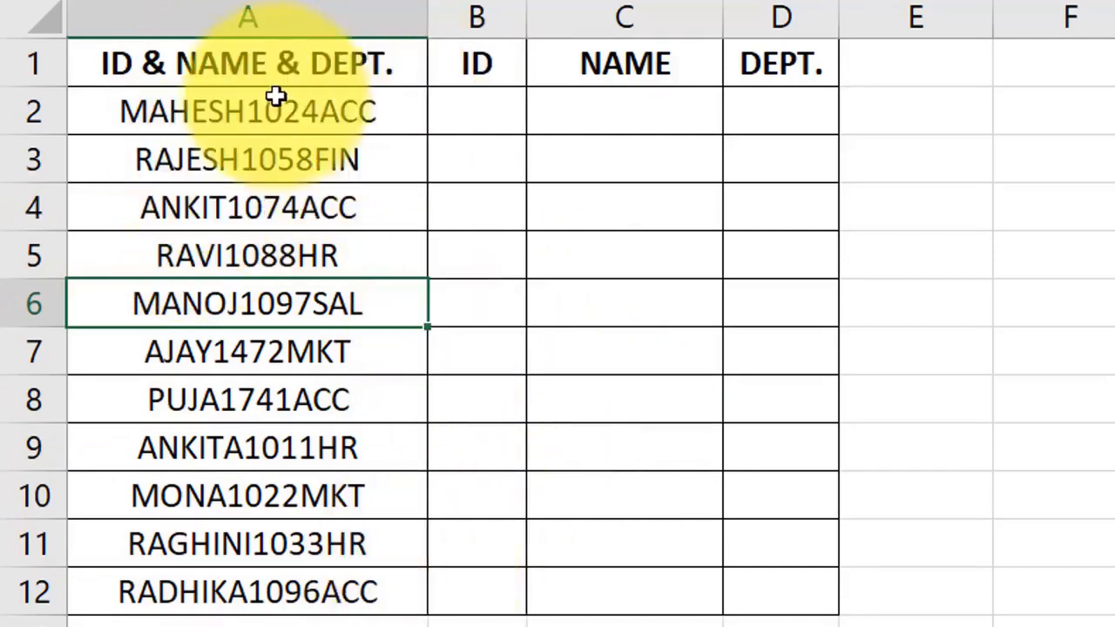
Step: Enter the example split 1024, MAHESH and ACC in B2, C2 and D2
click(435, 115)
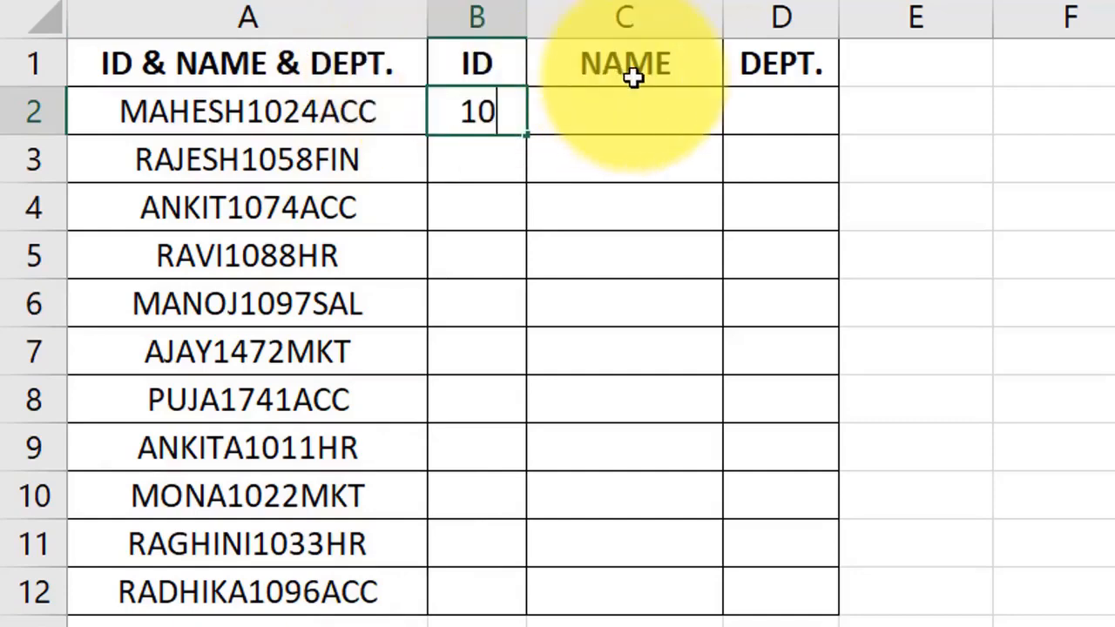
click(640, 105)
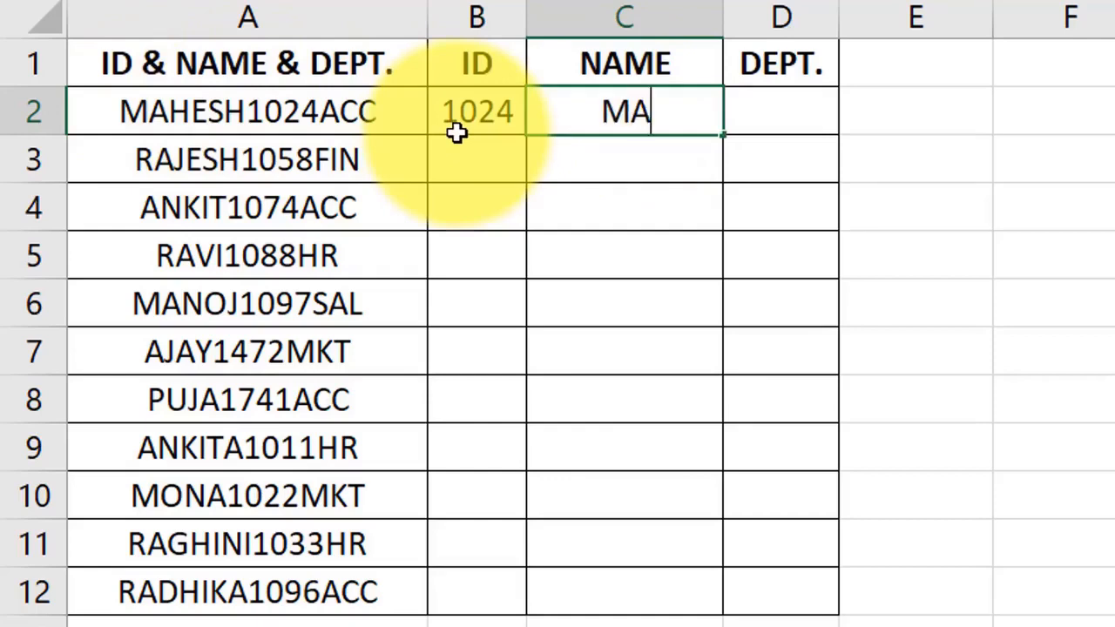
key(Return)
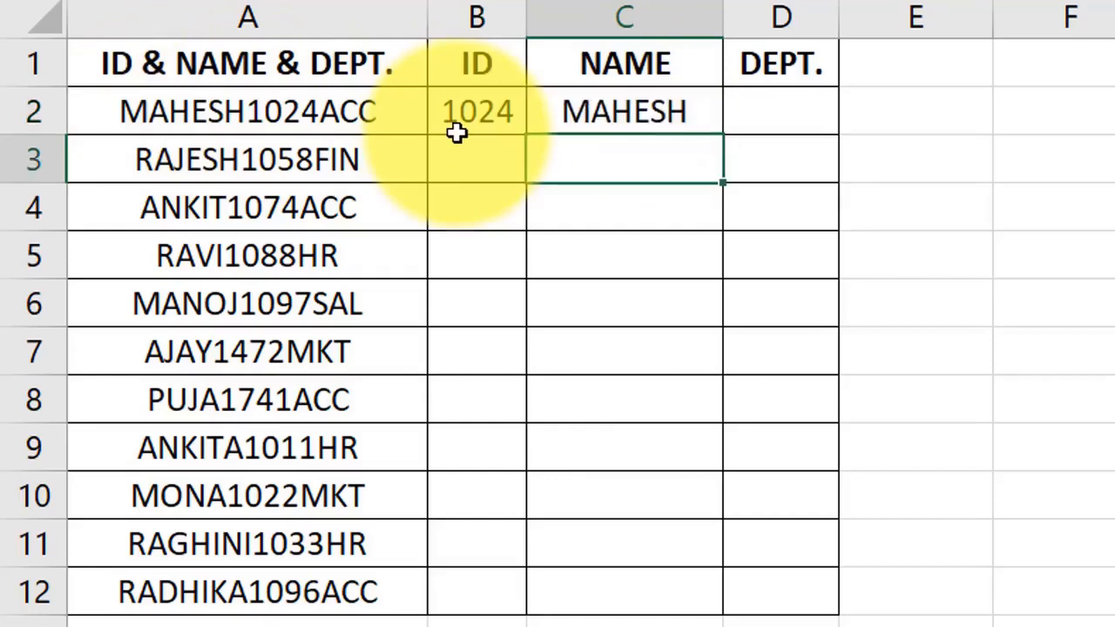
click(793, 107)
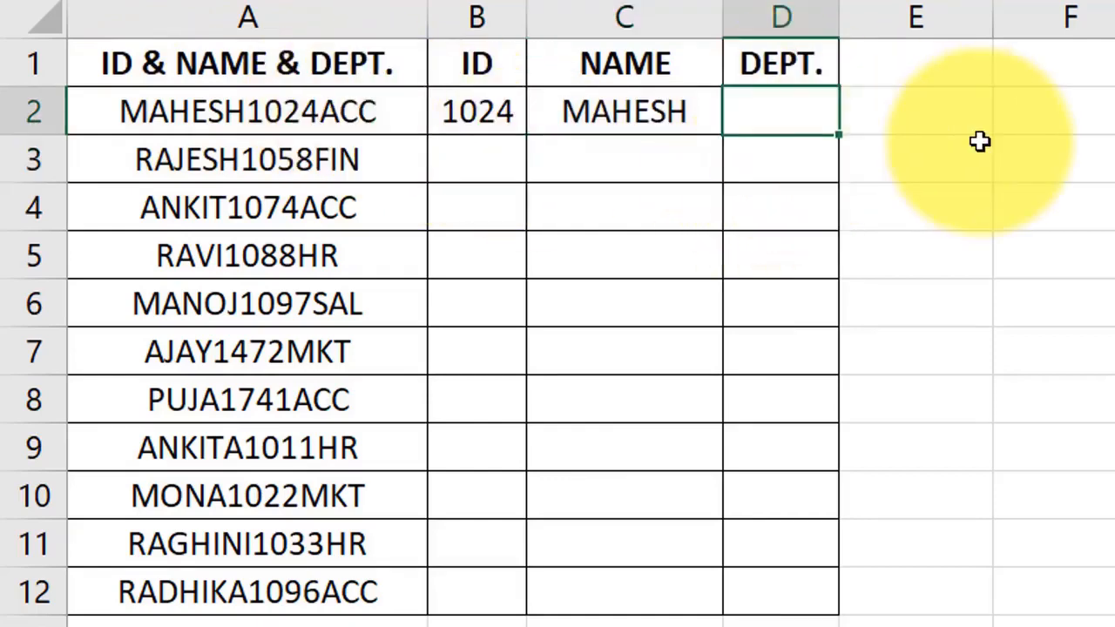
key(Return)
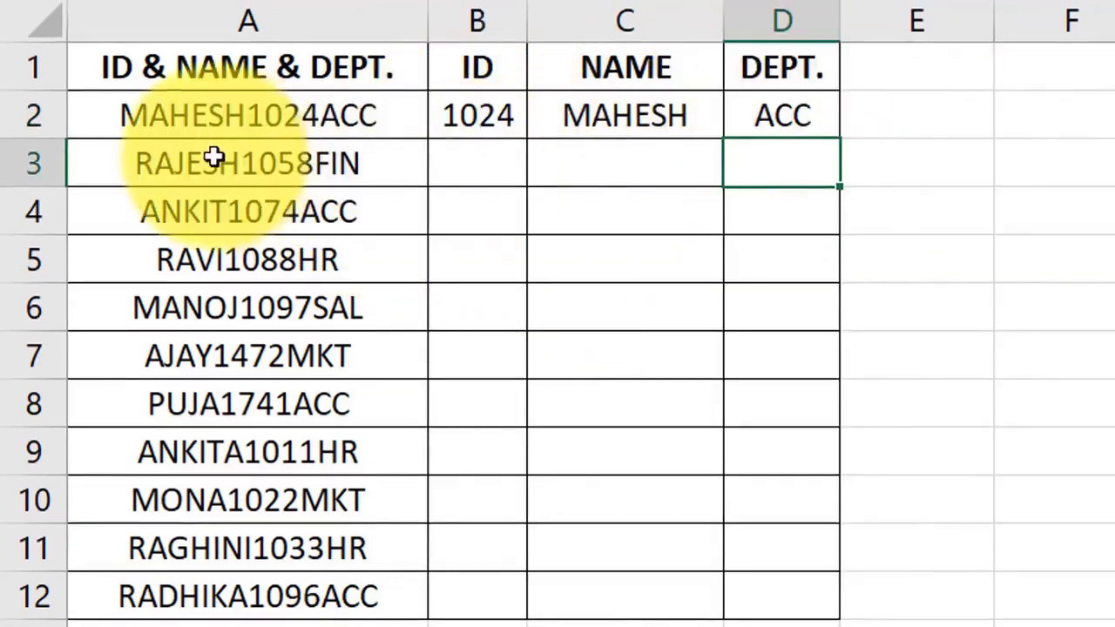
click(480, 173)
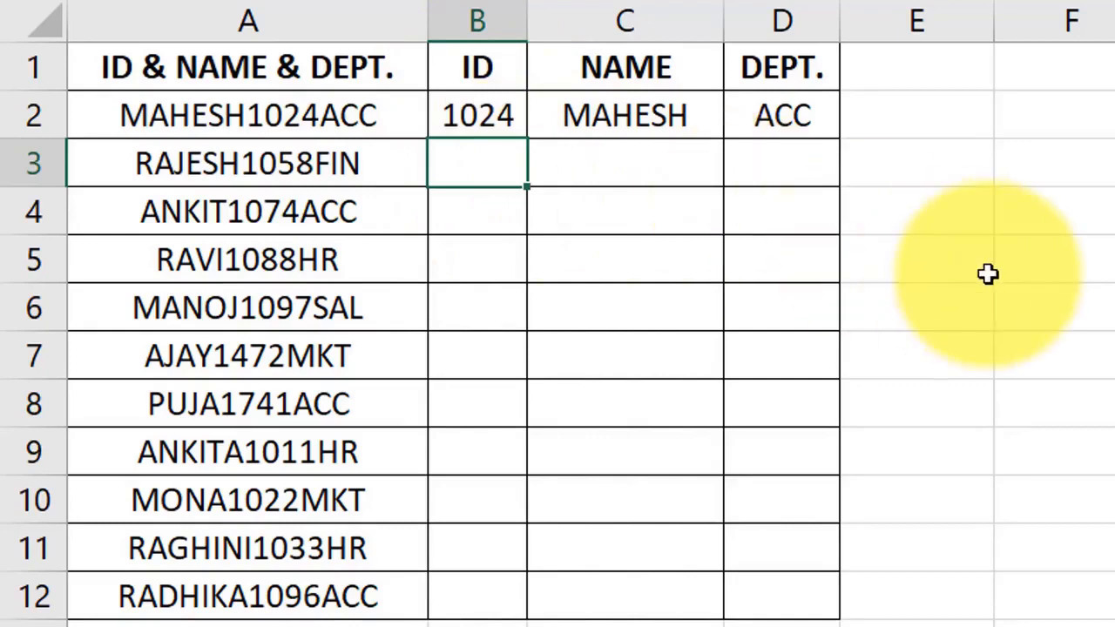
Step: Flash Fill the remaining IDs into B3:B12 and check the results
key(ctrl+e)
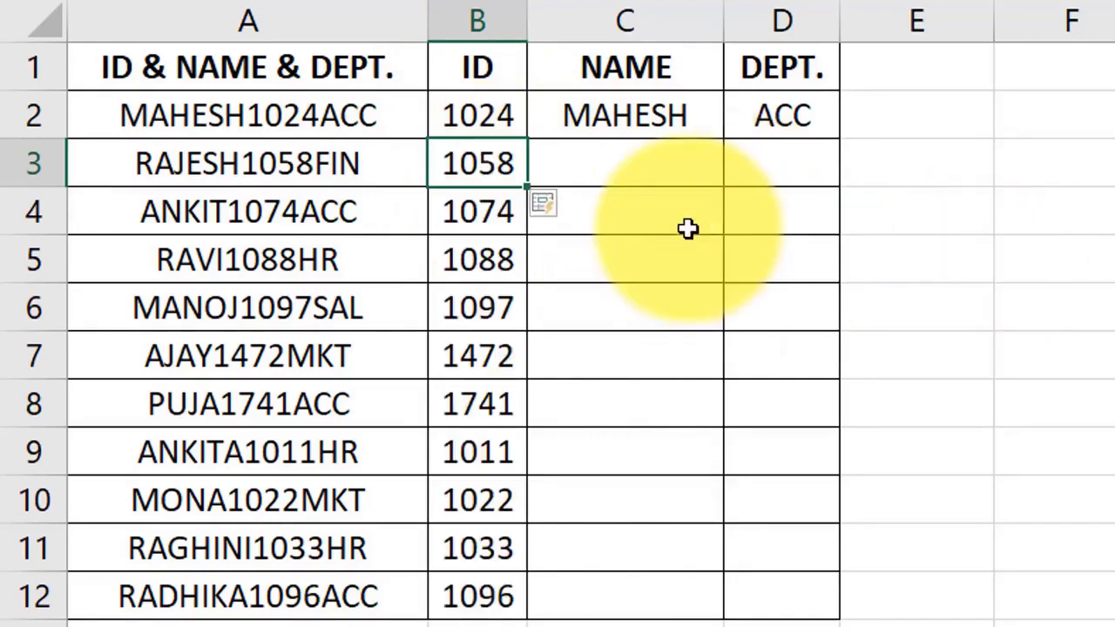
drag(493, 166, 488, 582)
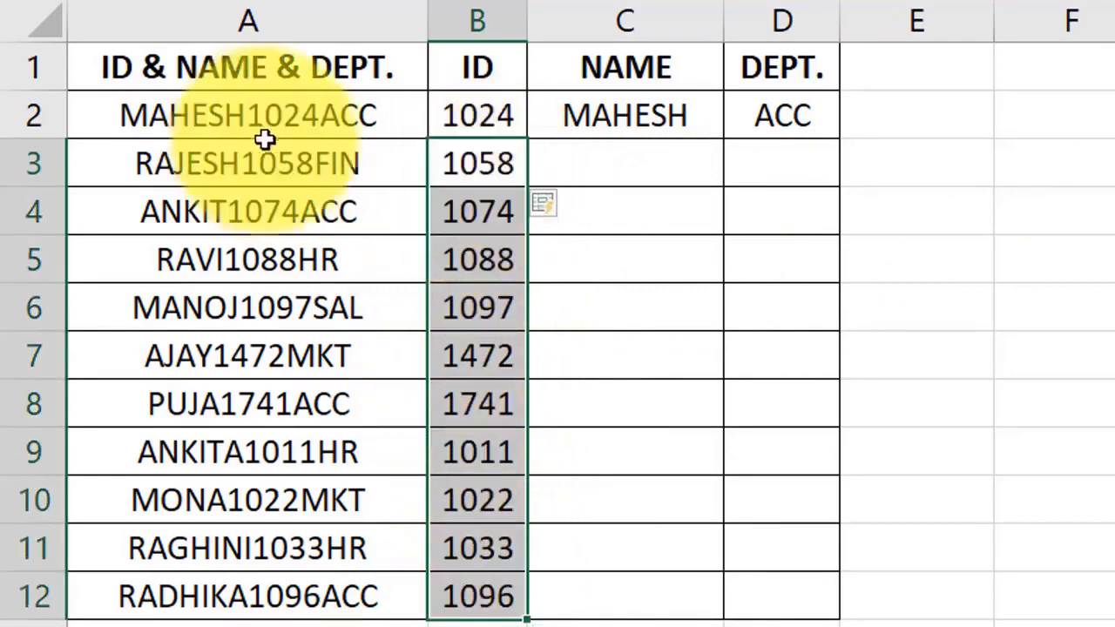
click(288, 164)
drag(448, 158, 463, 592)
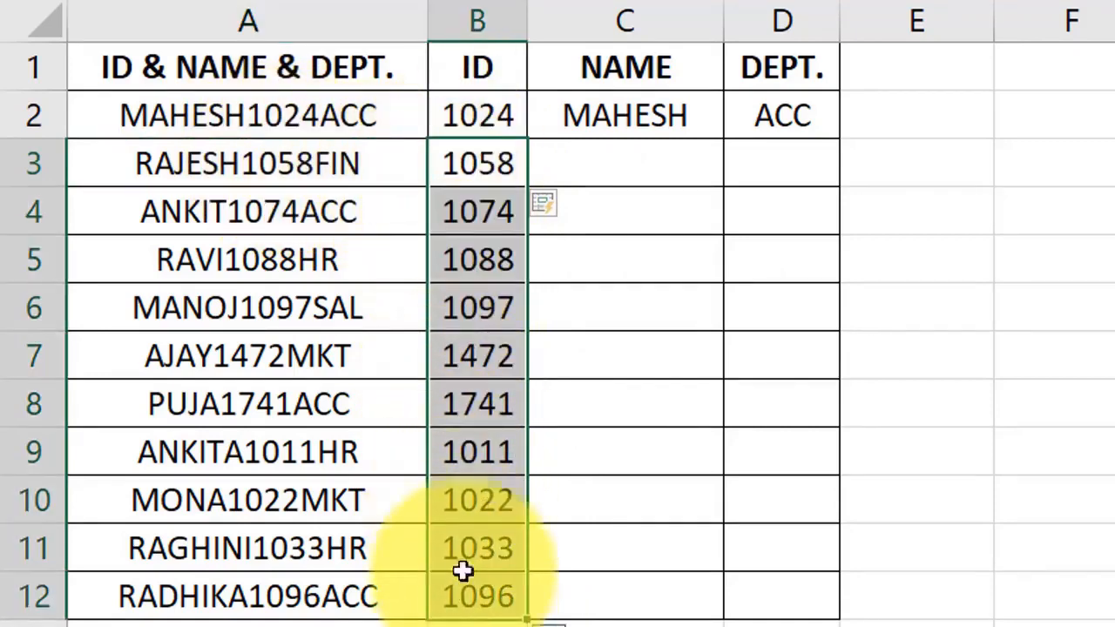
Step: Flash Fill the remaining names in column C and departments in column D
click(615, 166)
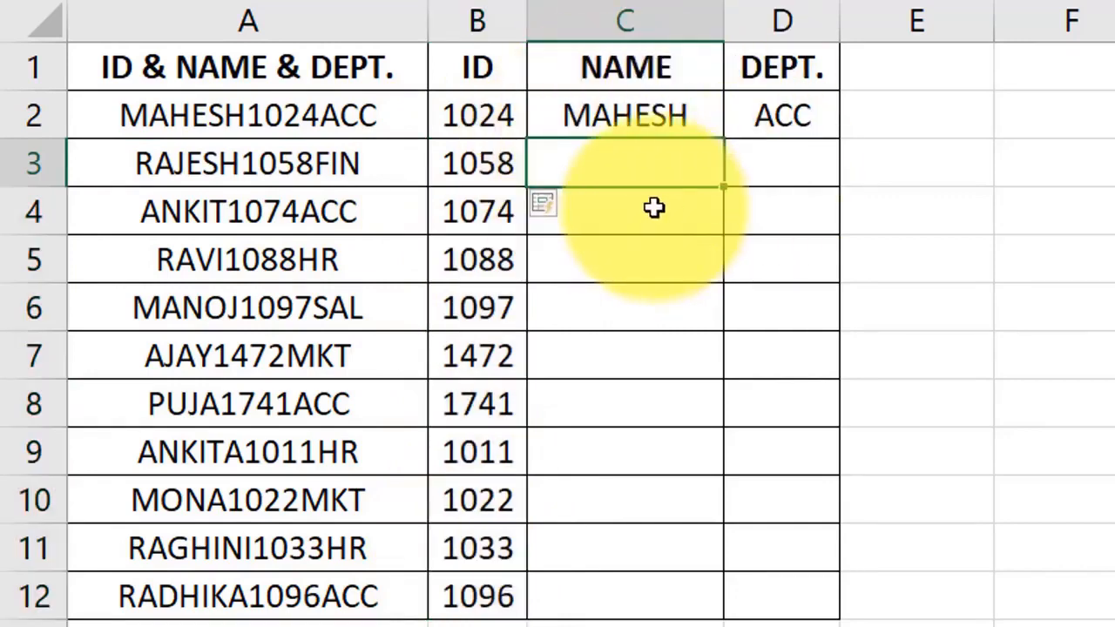
key(ctrl+e)
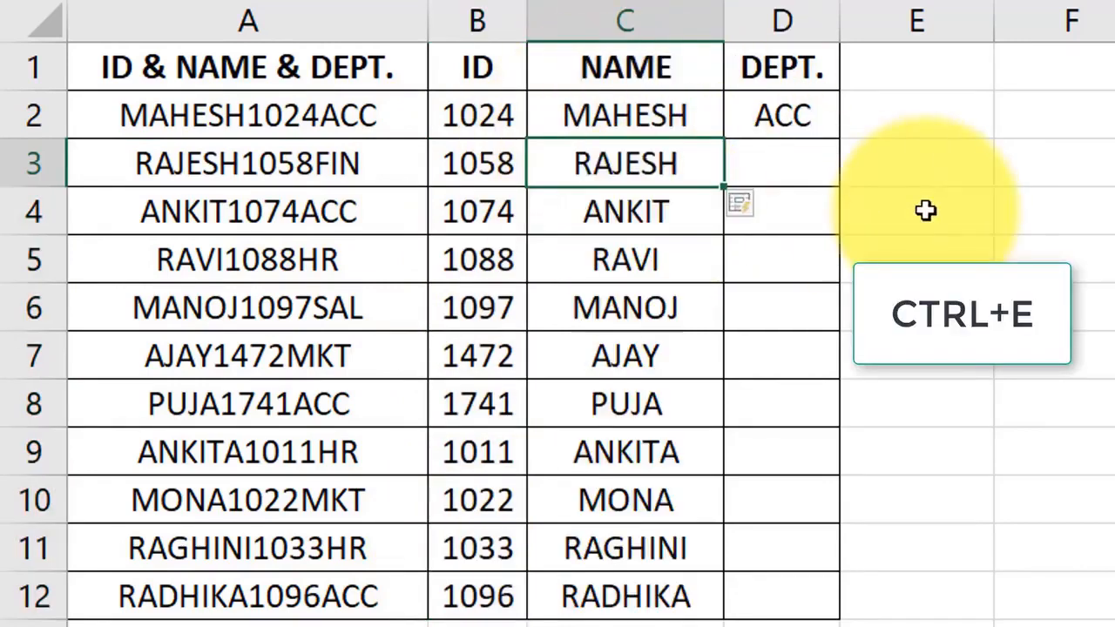
drag(627, 175, 663, 597)
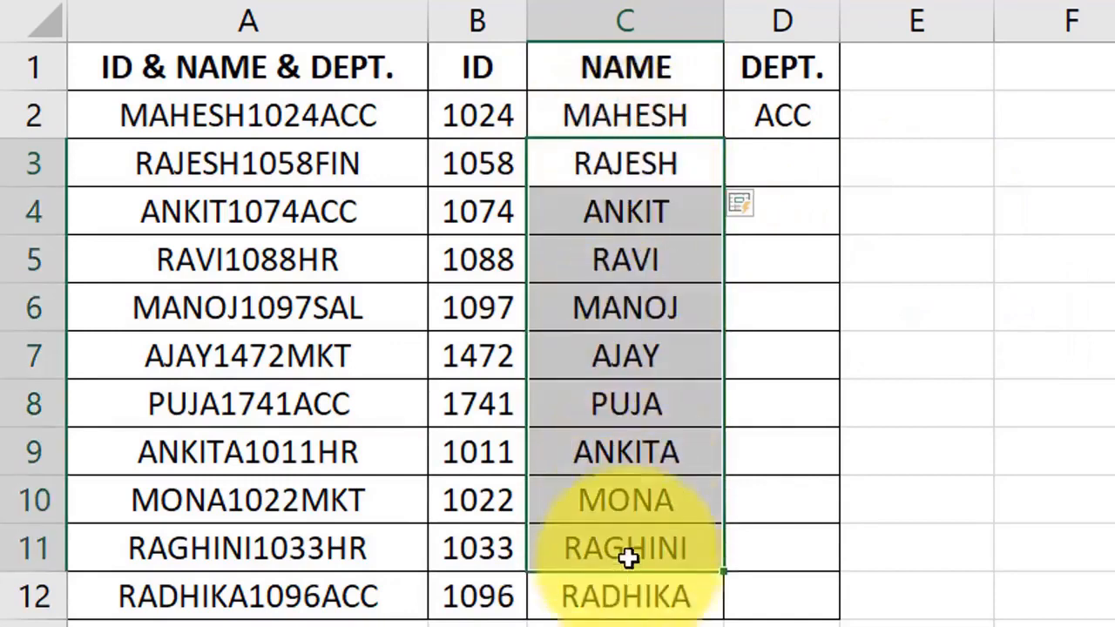
click(732, 180)
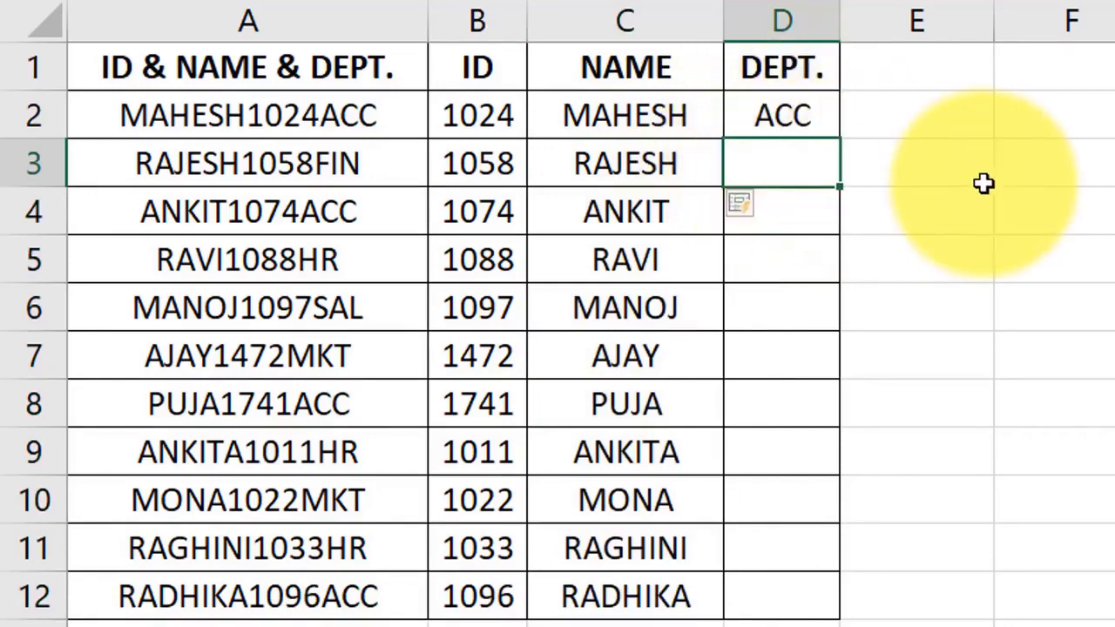
key(ctrl+e)
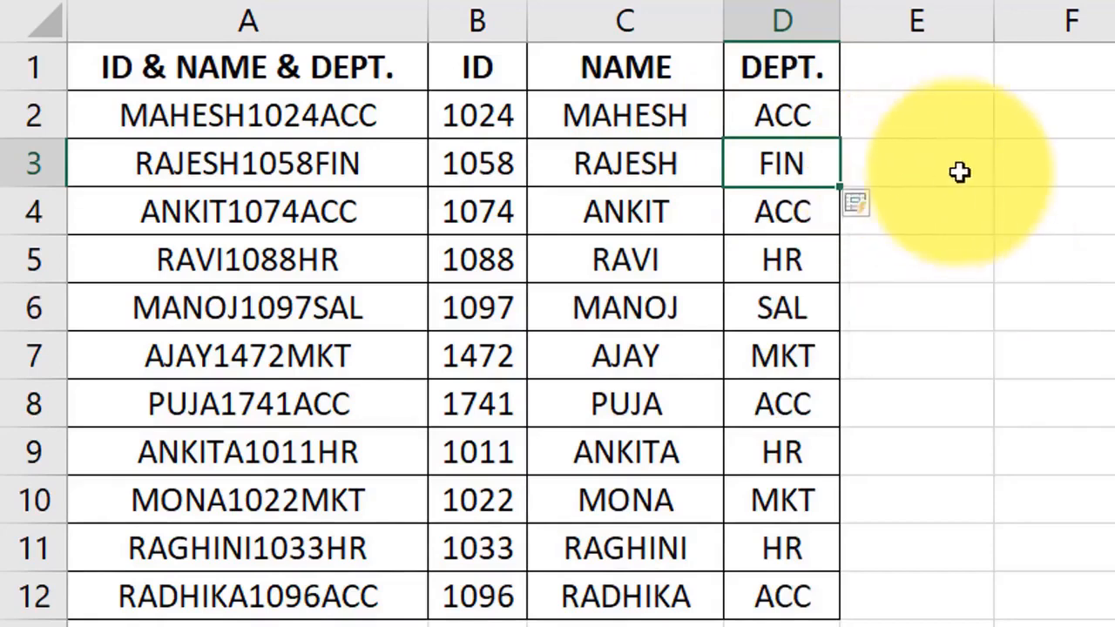
Step: Note 'CTRL+E' and 'FLASH FILL' in F3:F4, autofit column F, then go to MERGE
click(1047, 166)
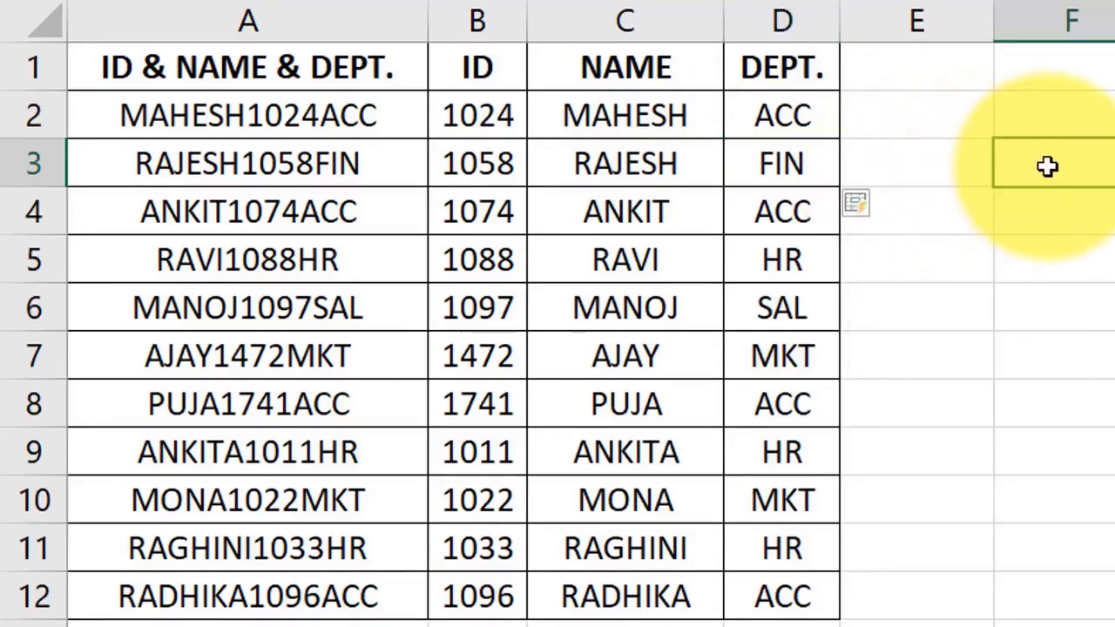
text(CT)
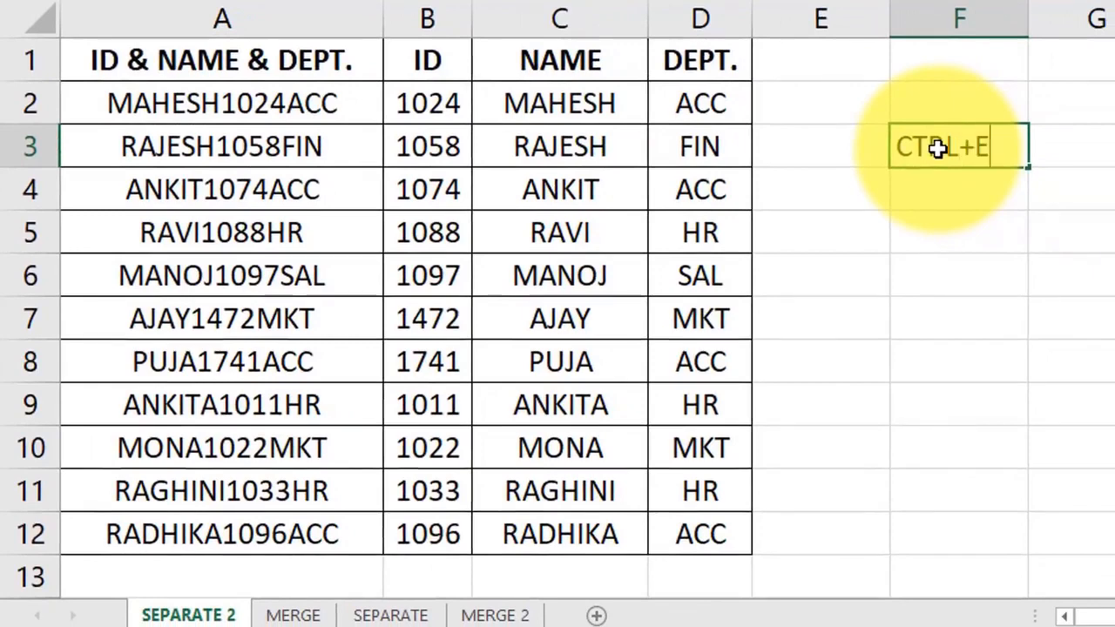
text(RL+E)
key(Return)
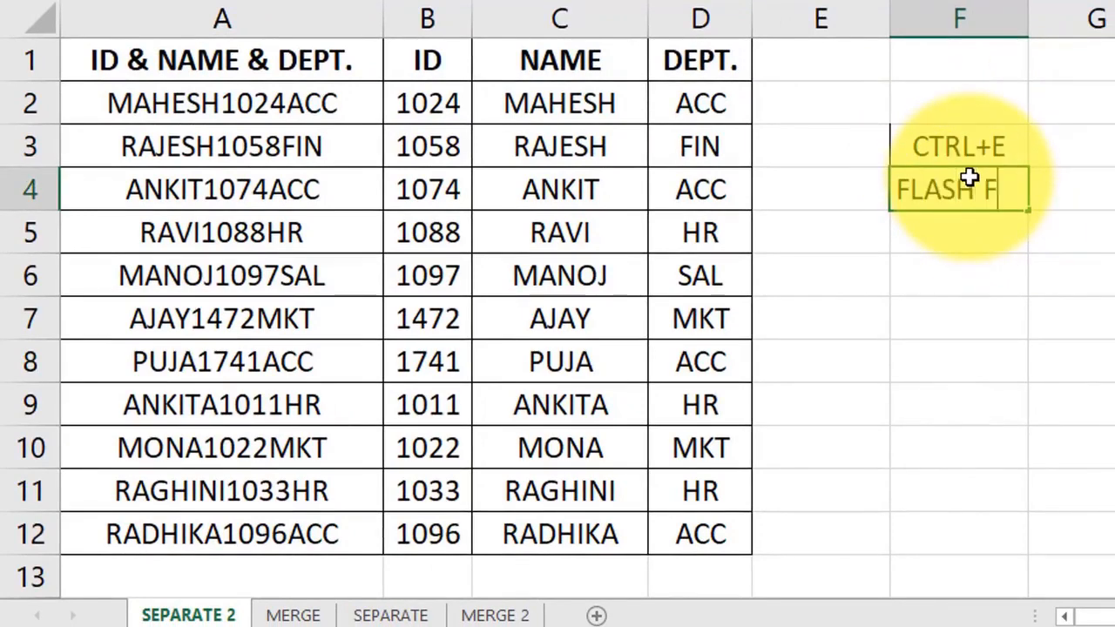
text(FLASH FILL)
key(Return)
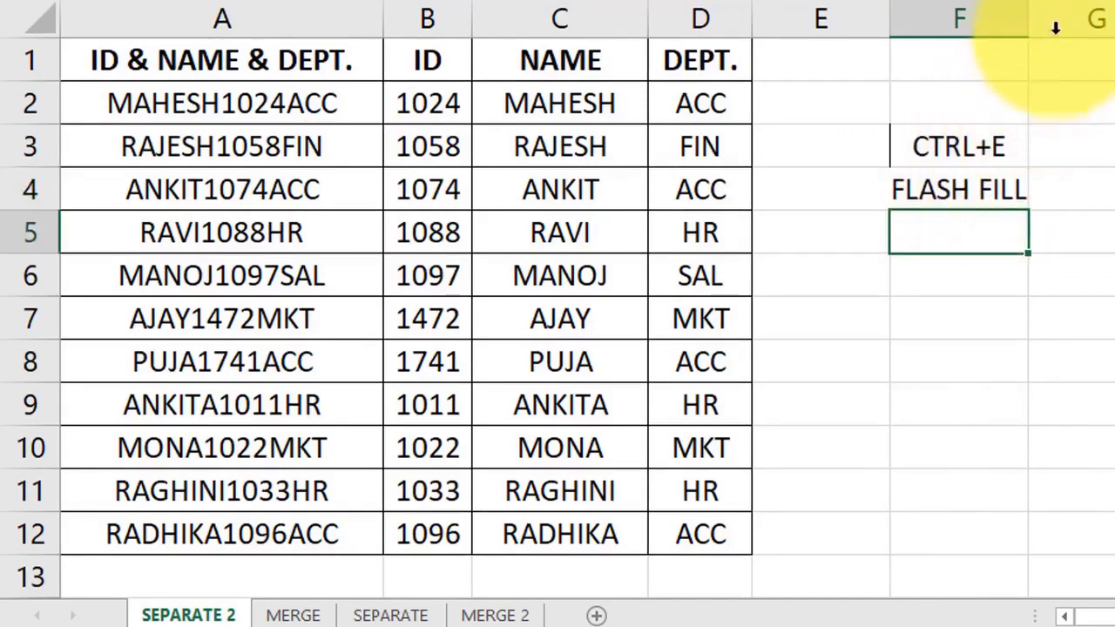
double_click(1029, 19)
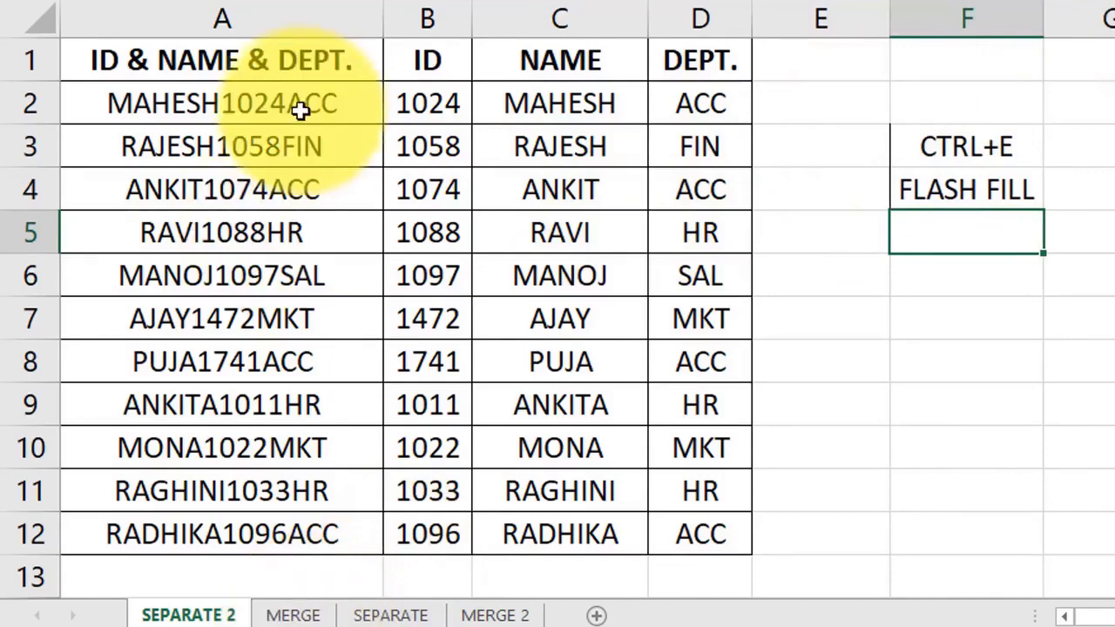
click(293, 617)
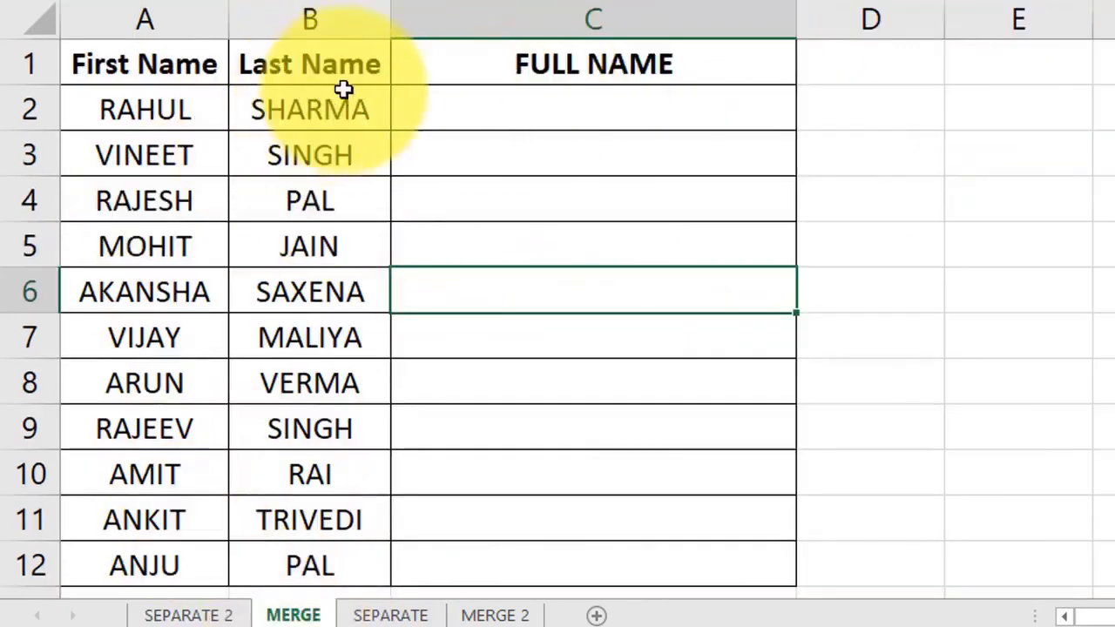
Step: Review the first names, last names and empty FULL NAME cells on the MERGE sheet
click(164, 115)
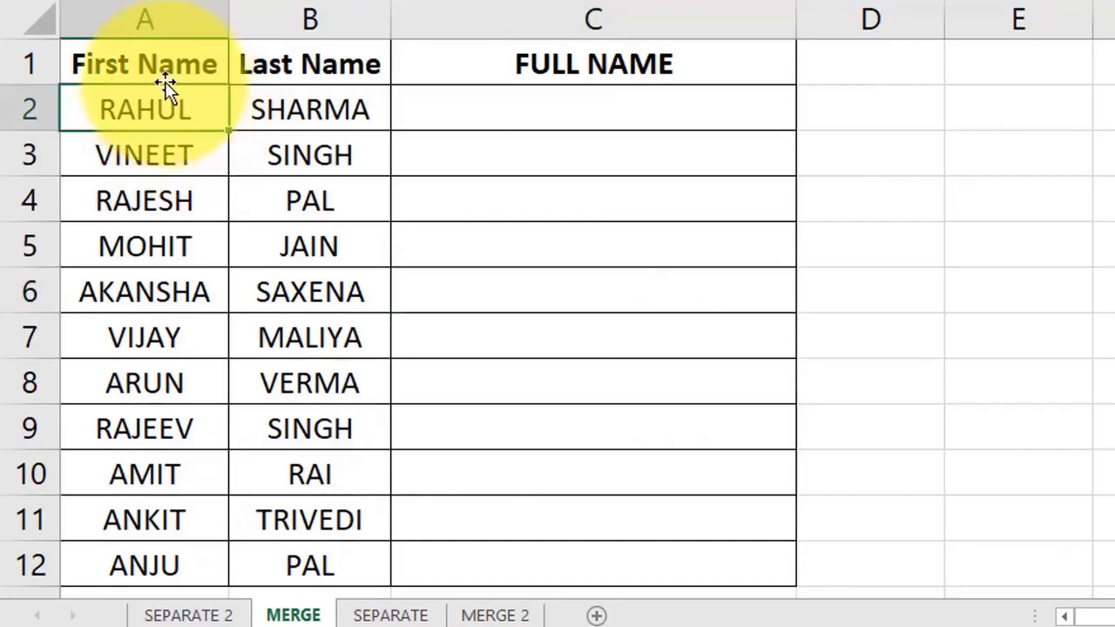
drag(173, 106, 154, 570)
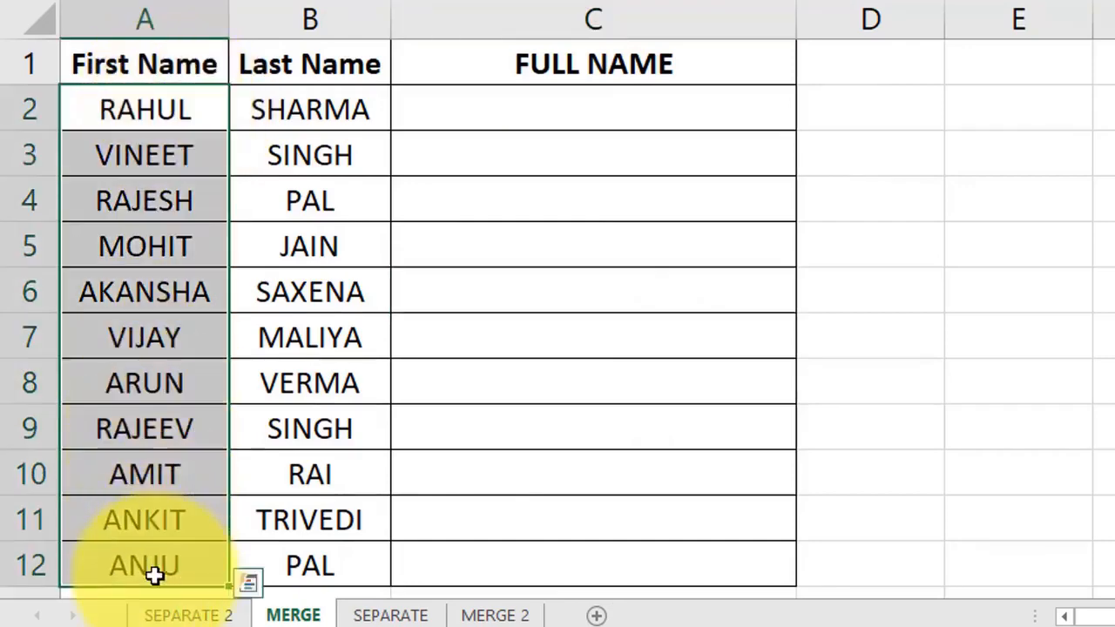
drag(271, 126, 325, 558)
drag(634, 122, 593, 572)
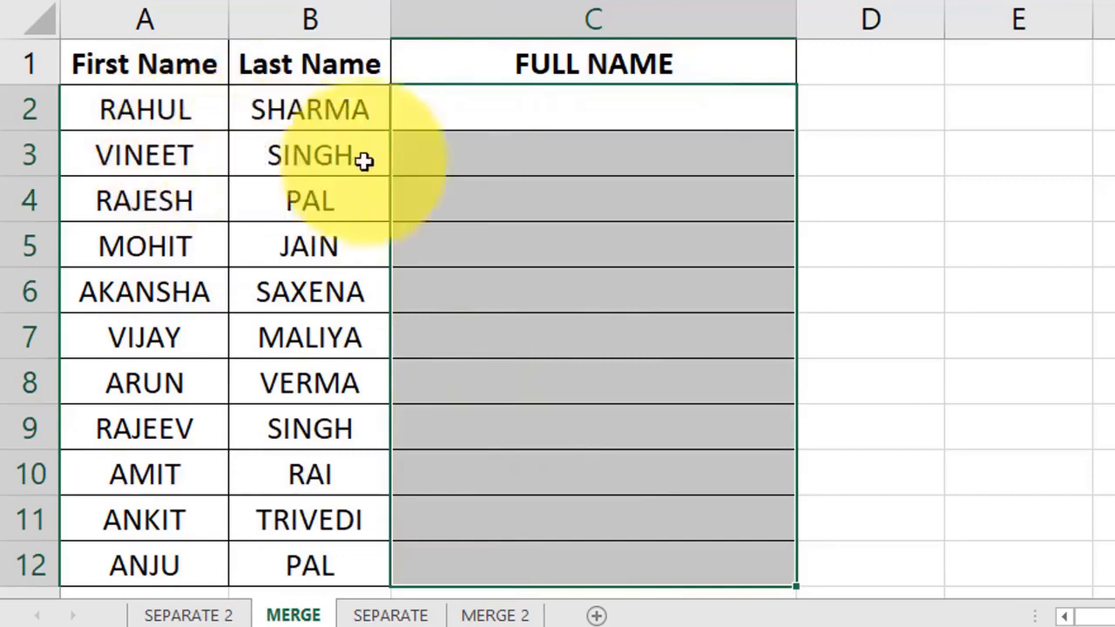
click(460, 161)
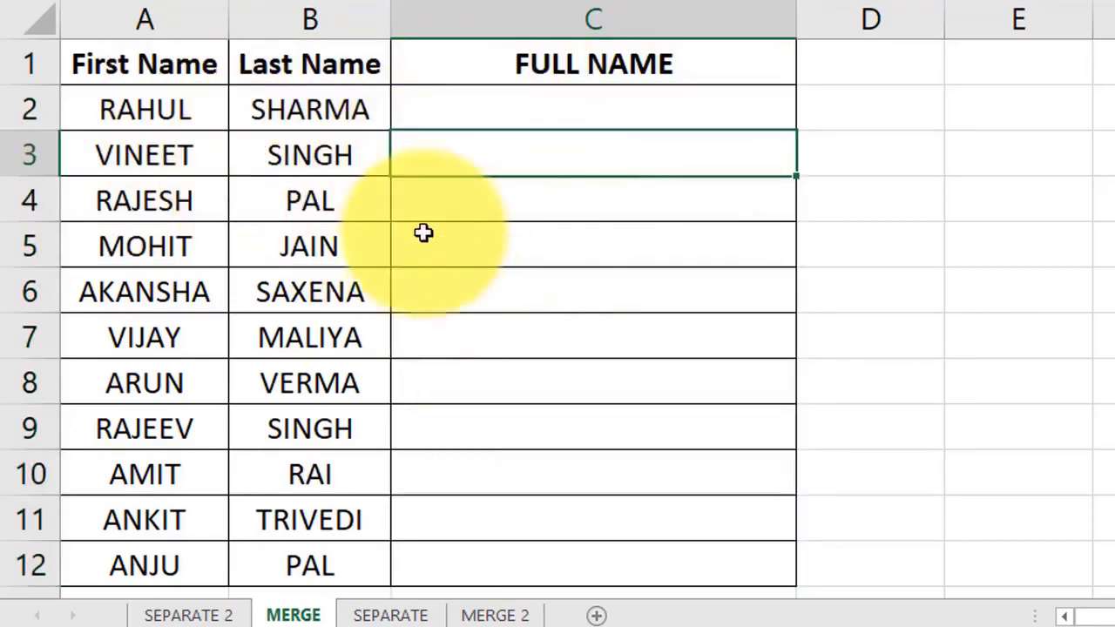
click(490, 107)
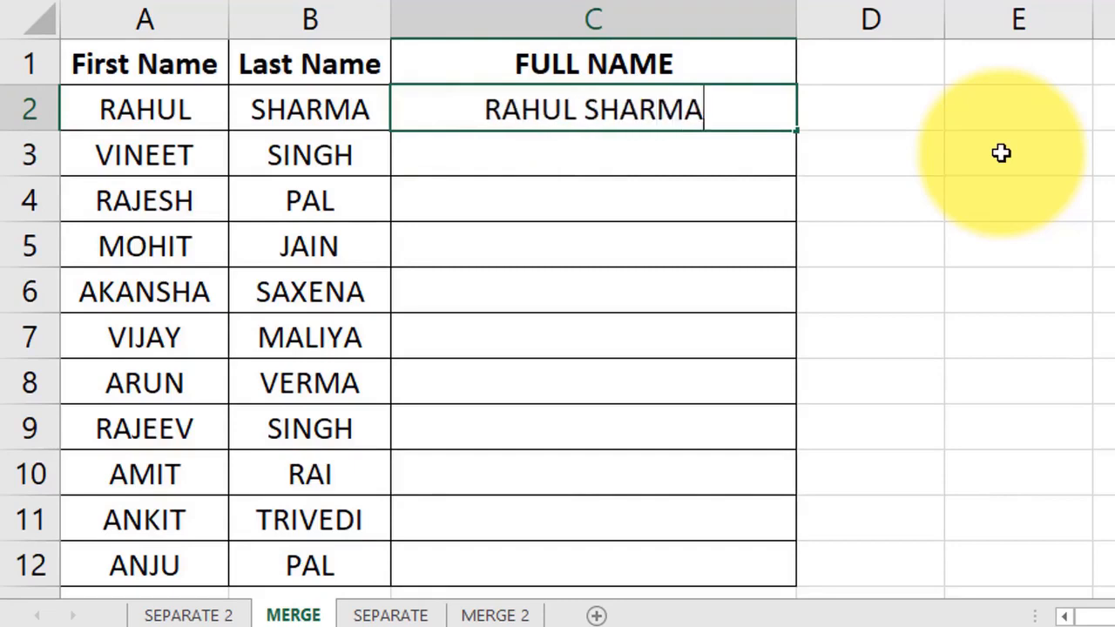
key(Return)
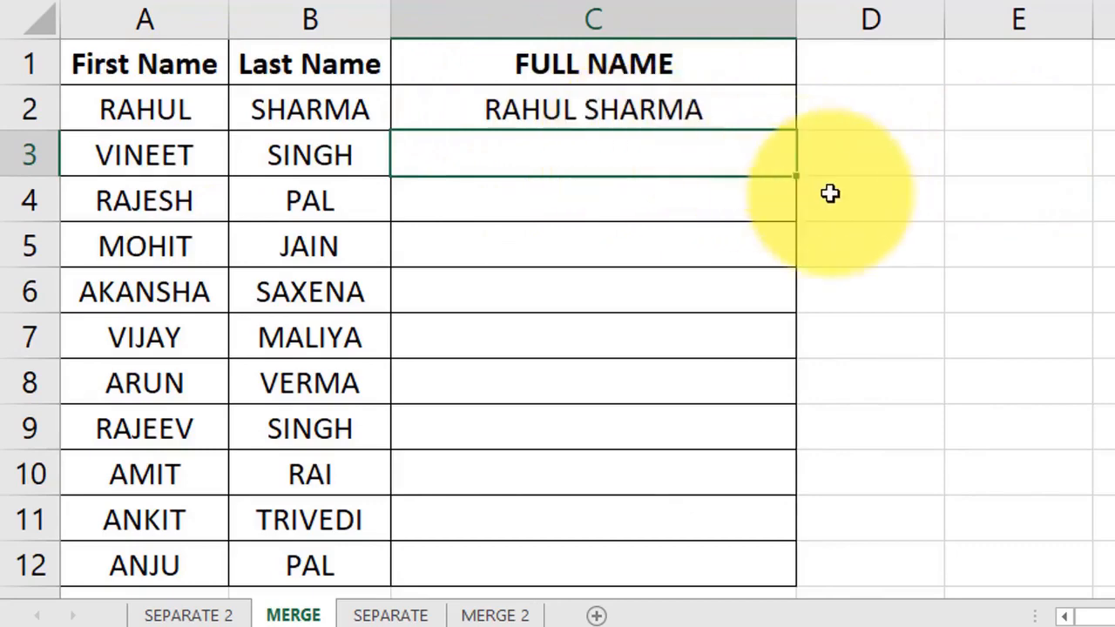
key(ctrl+e)
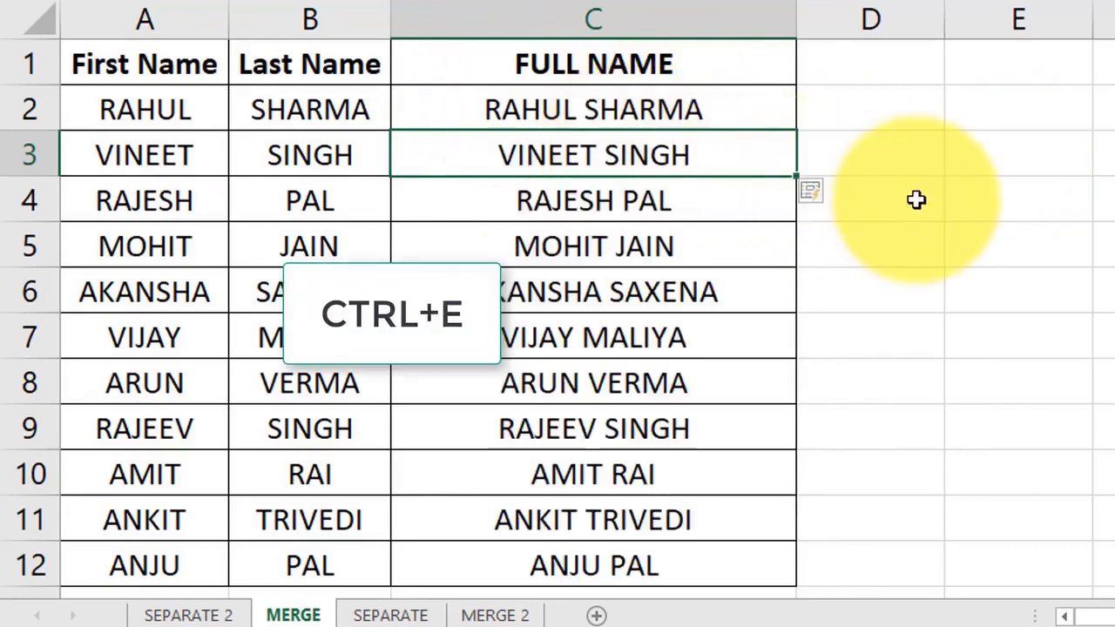
drag(610, 108, 610, 200)
drag(631, 279, 627, 559)
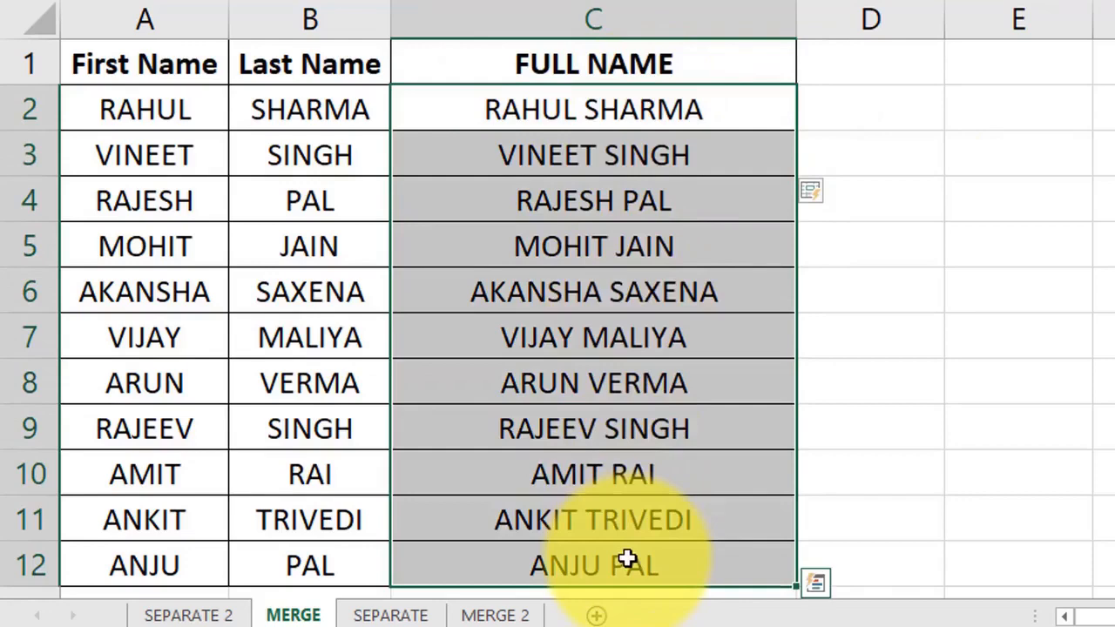
click(396, 618)
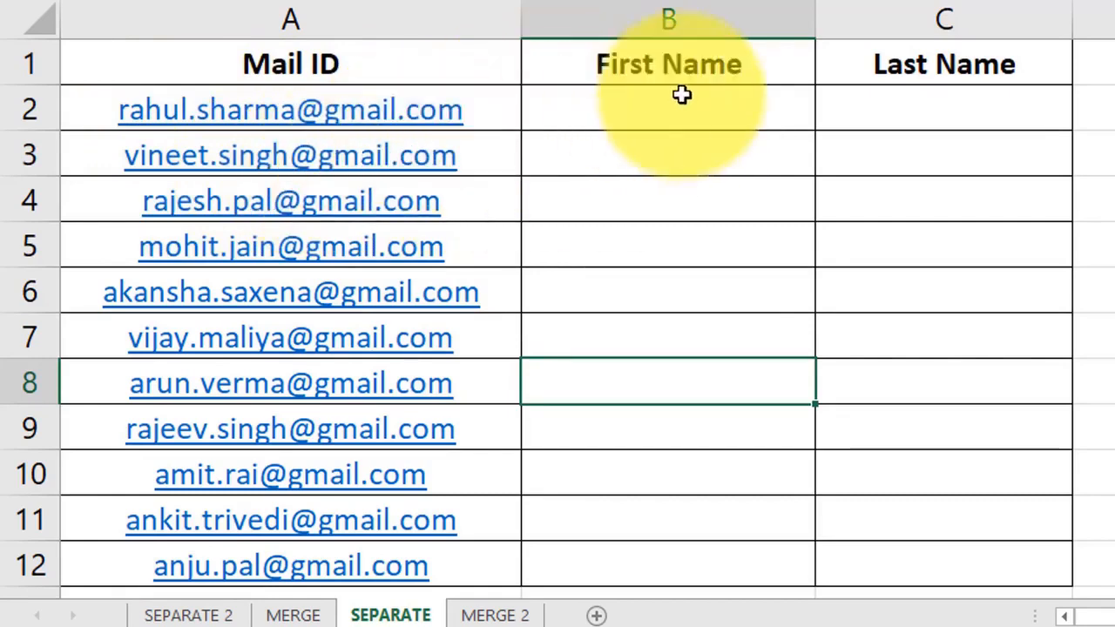
click(767, 115)
click(827, 119)
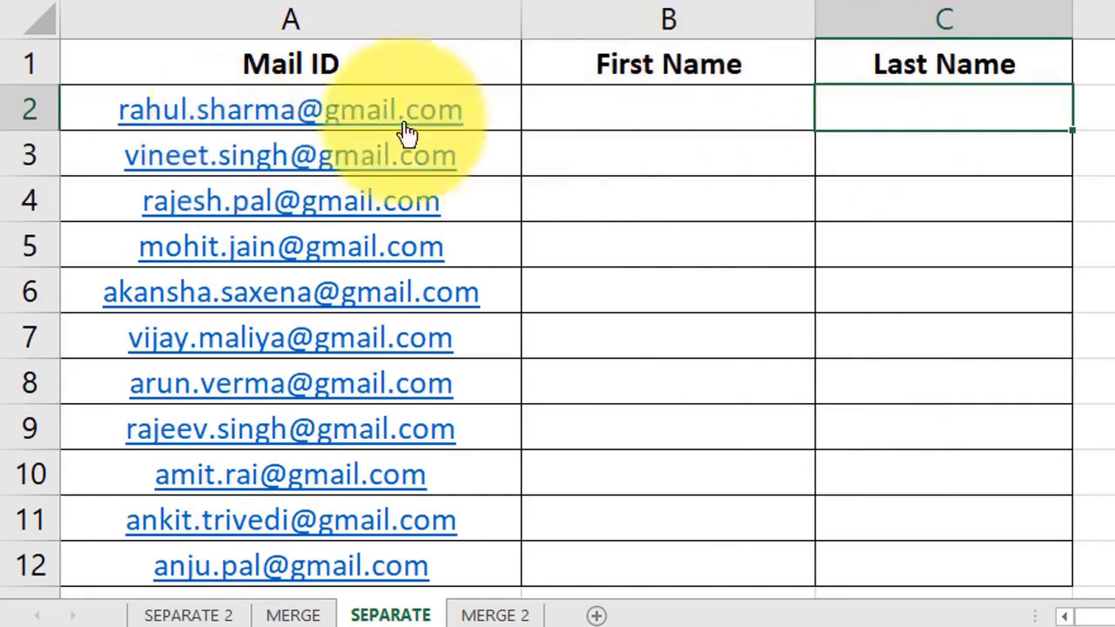
click(714, 104)
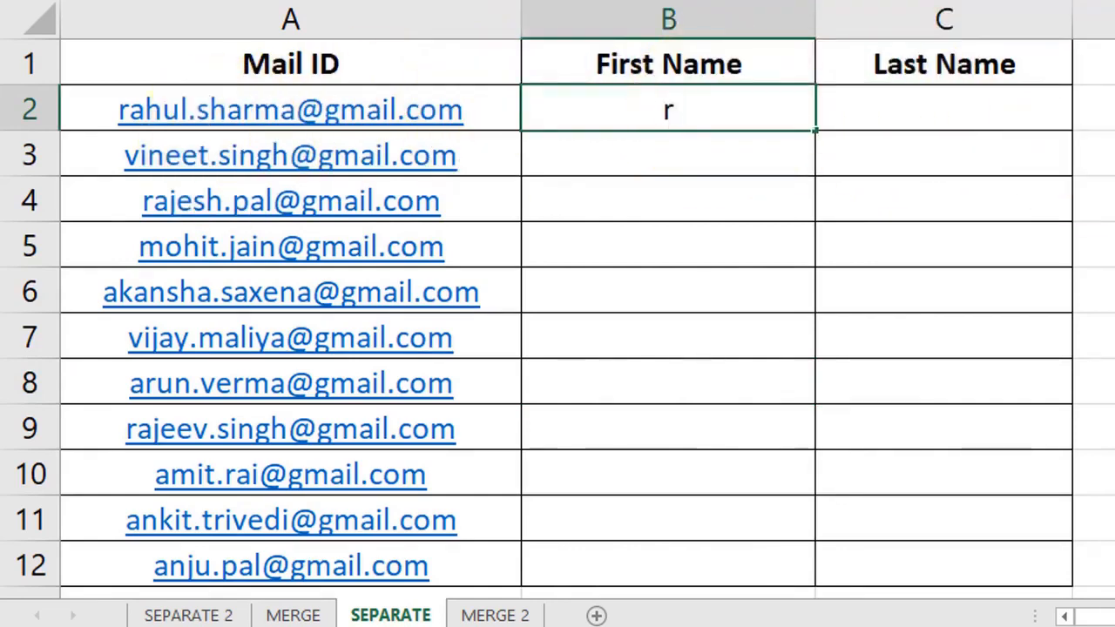
key(Tab)
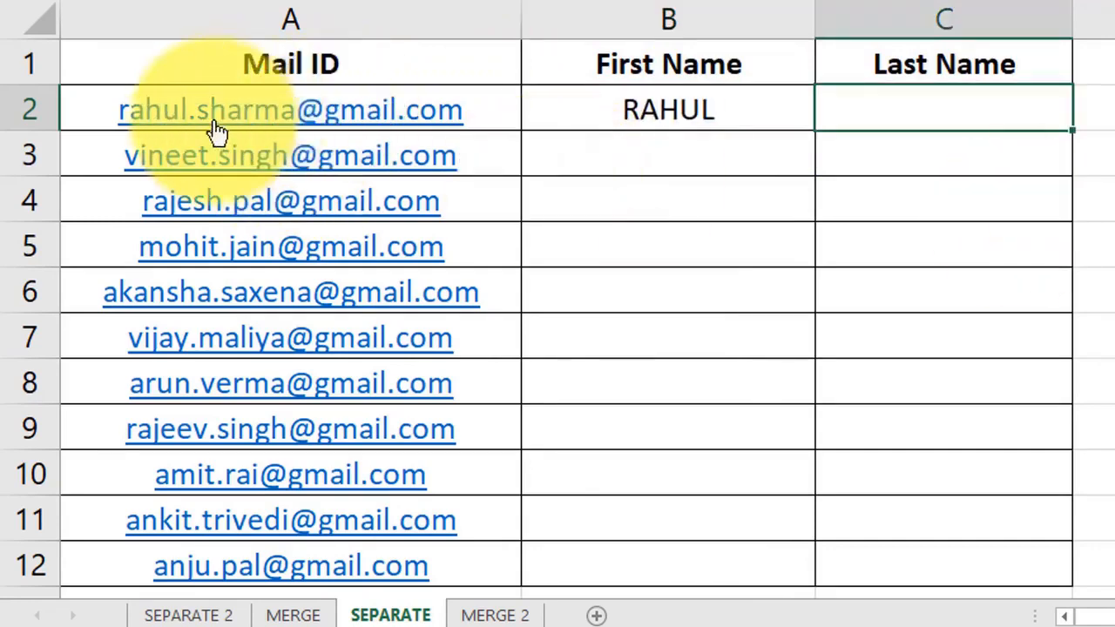
text(SHAR)
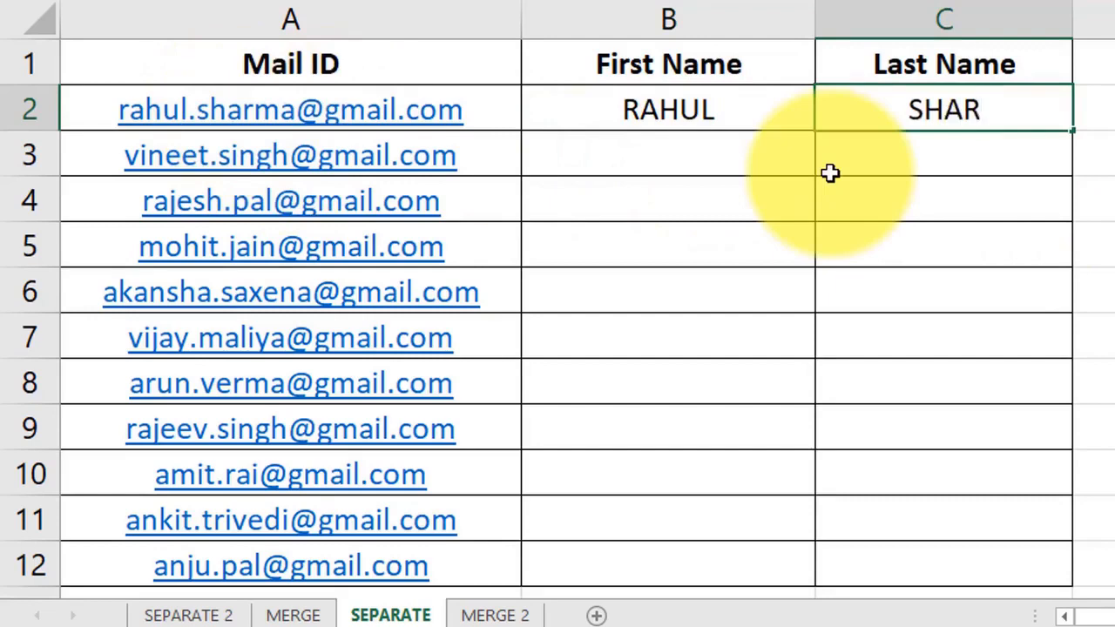
text(MA)
key(Return)
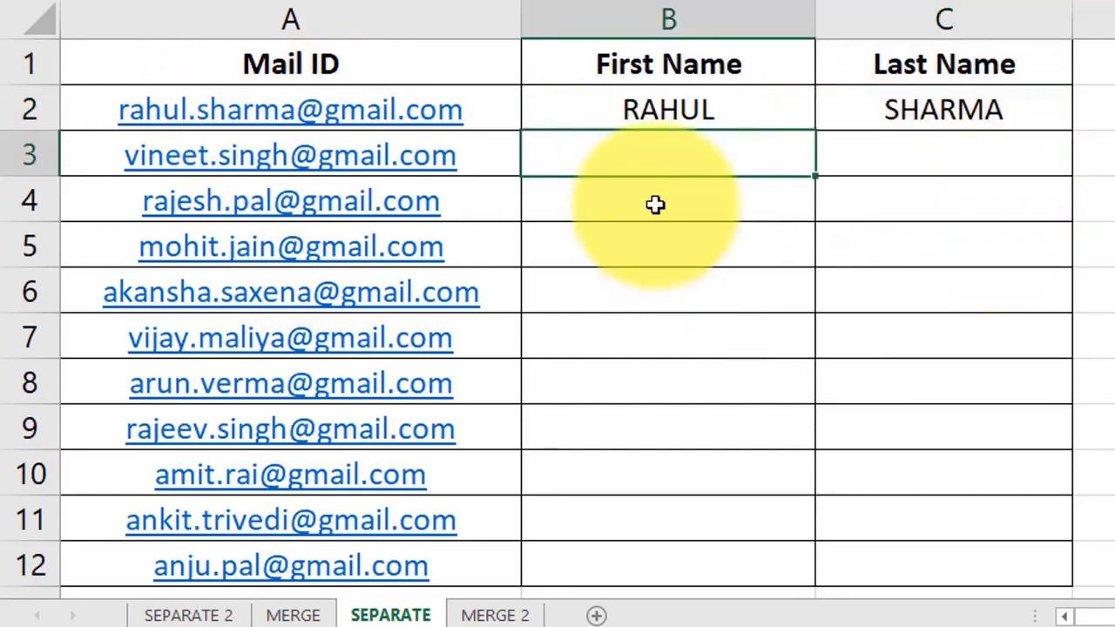
Step: Flash Fill the remaining first names from B3 down
click(685, 112)
click(704, 149)
key(ctrl+e)
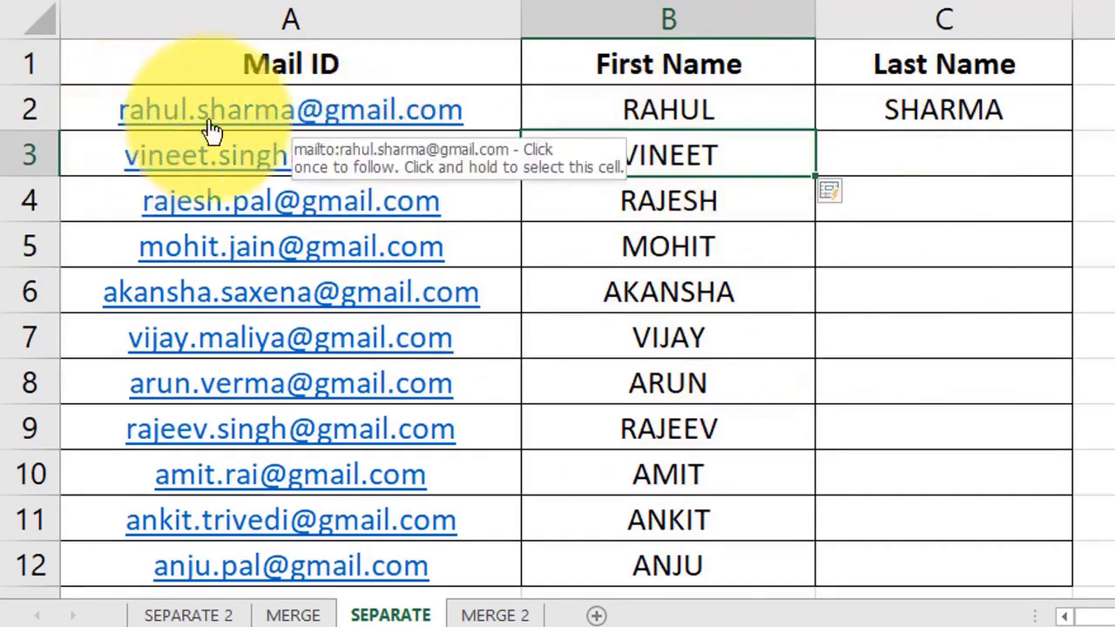
Step: Flash Fill the remaining last names from C3 down, then switch to the MERGE 2 sheet
click(651, 108)
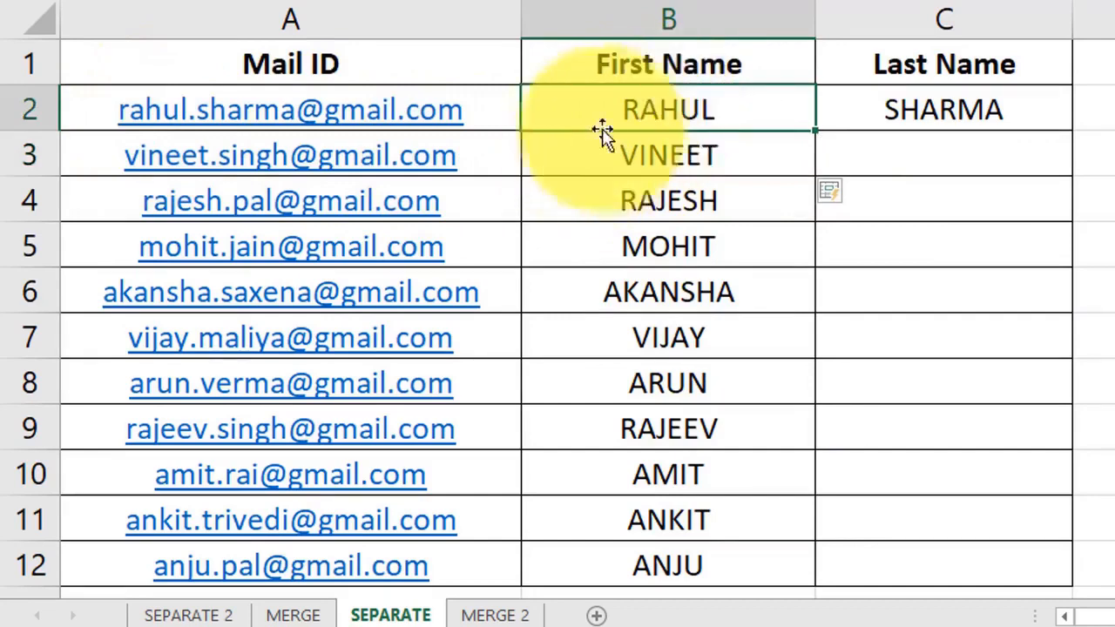
click(713, 166)
drag(713, 190, 704, 501)
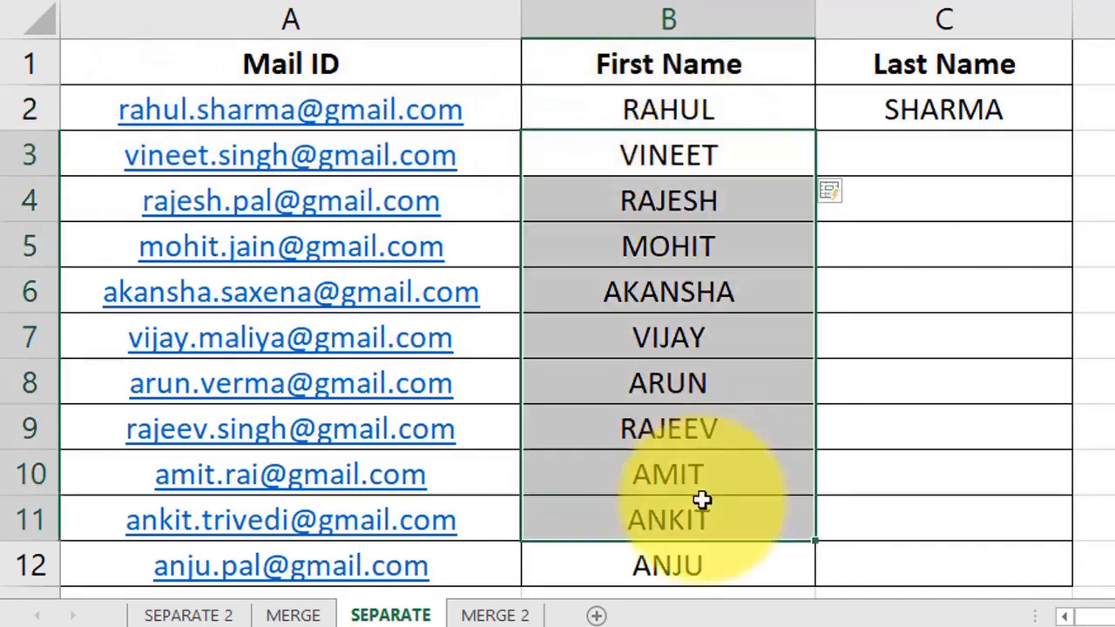
click(935, 146)
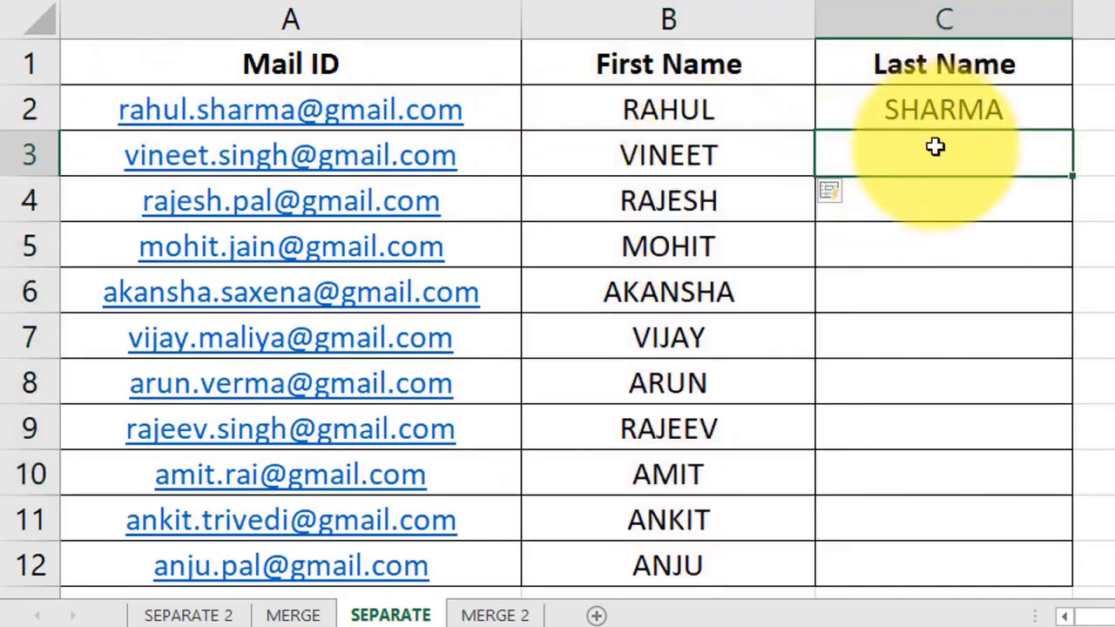
key(ctrl+e)
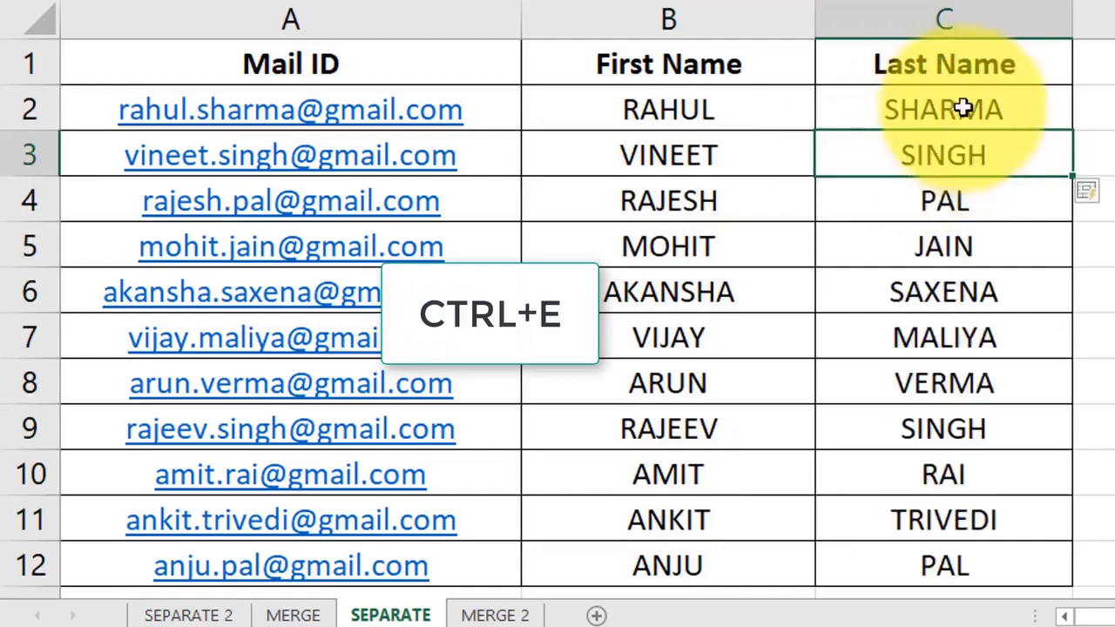
drag(965, 157, 969, 547)
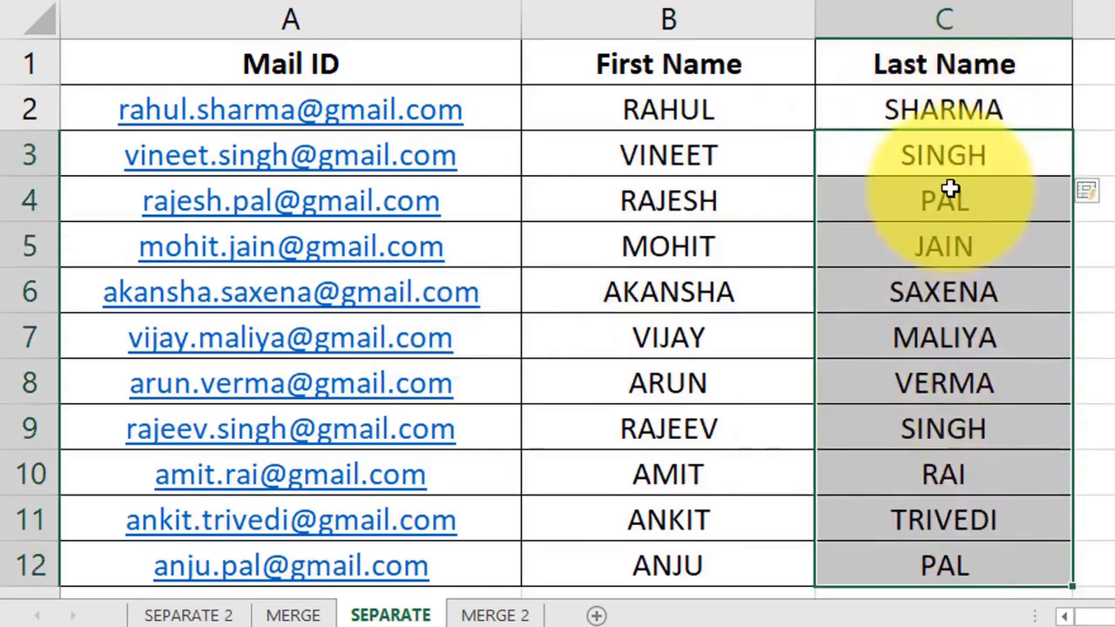
click(493, 616)
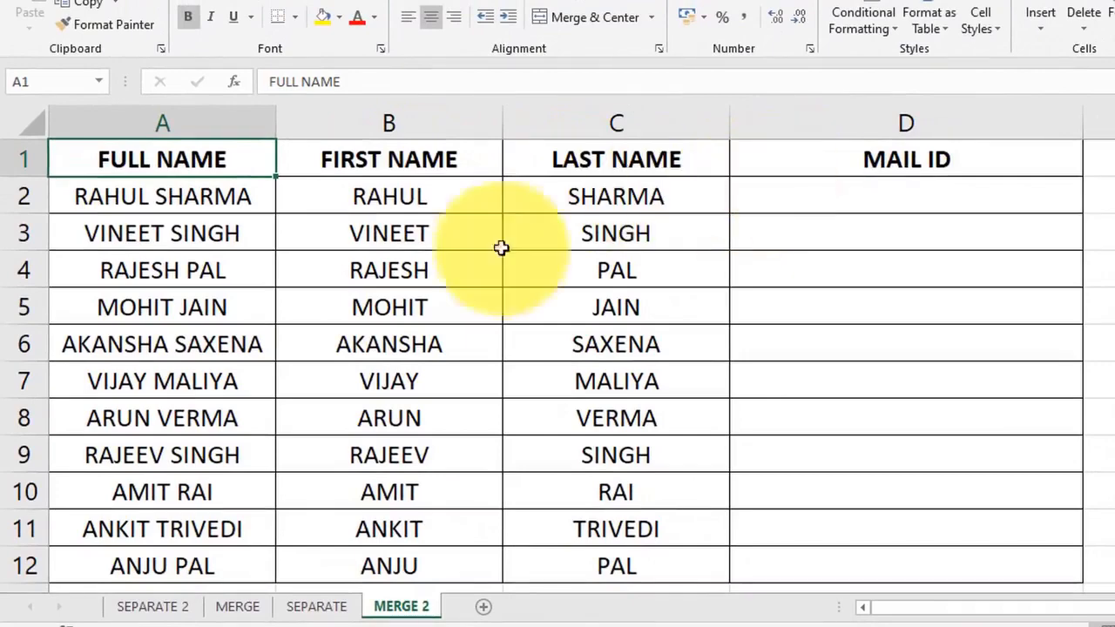
click(329, 613)
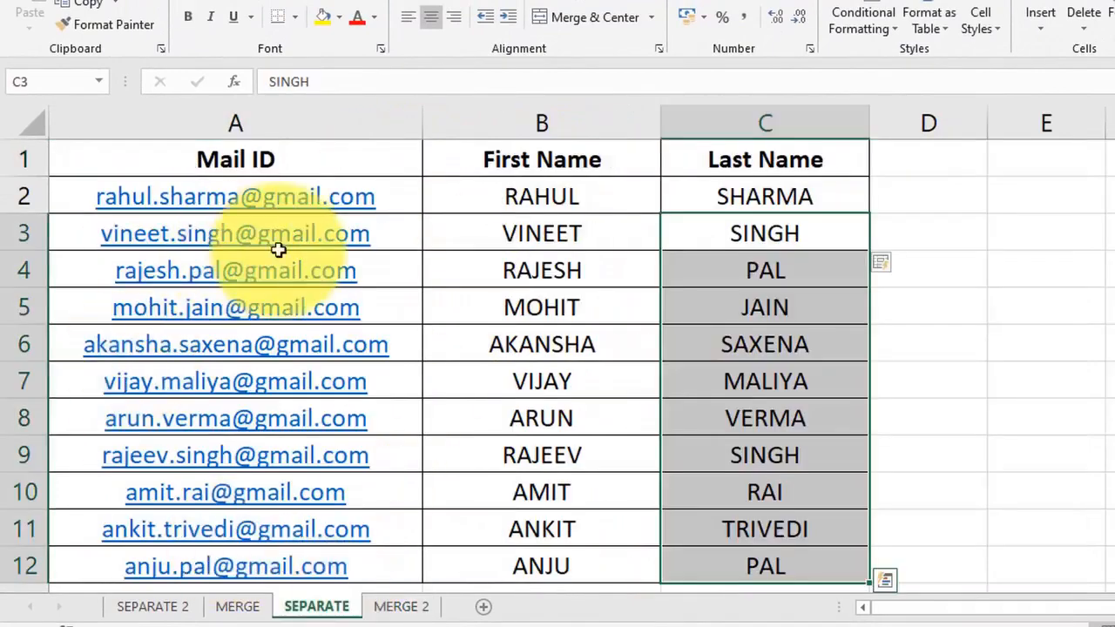
click(405, 605)
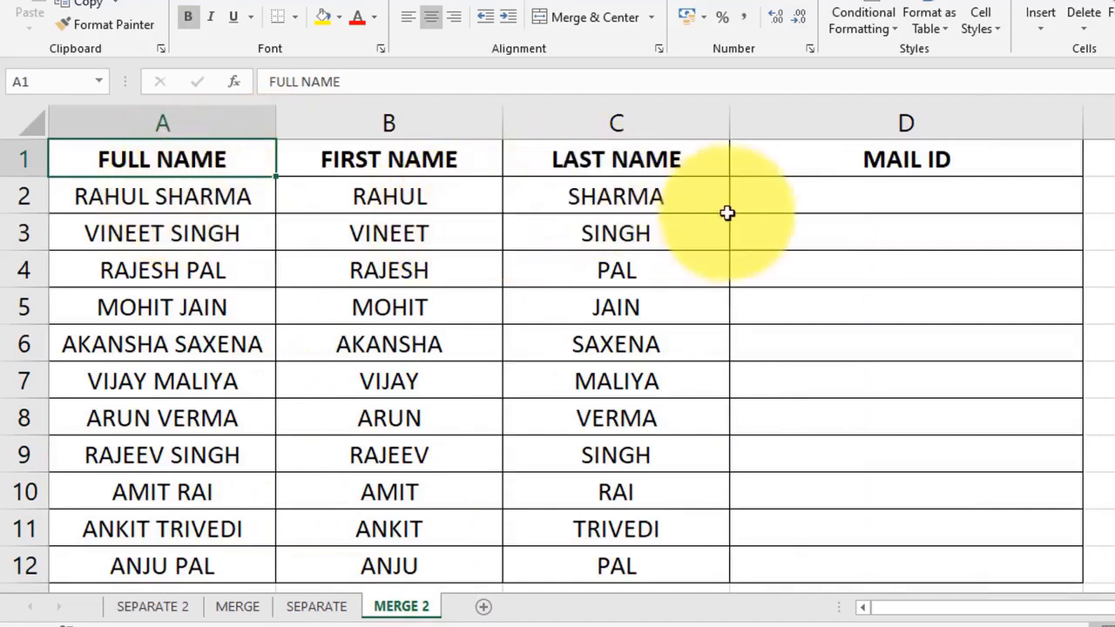
click(829, 189)
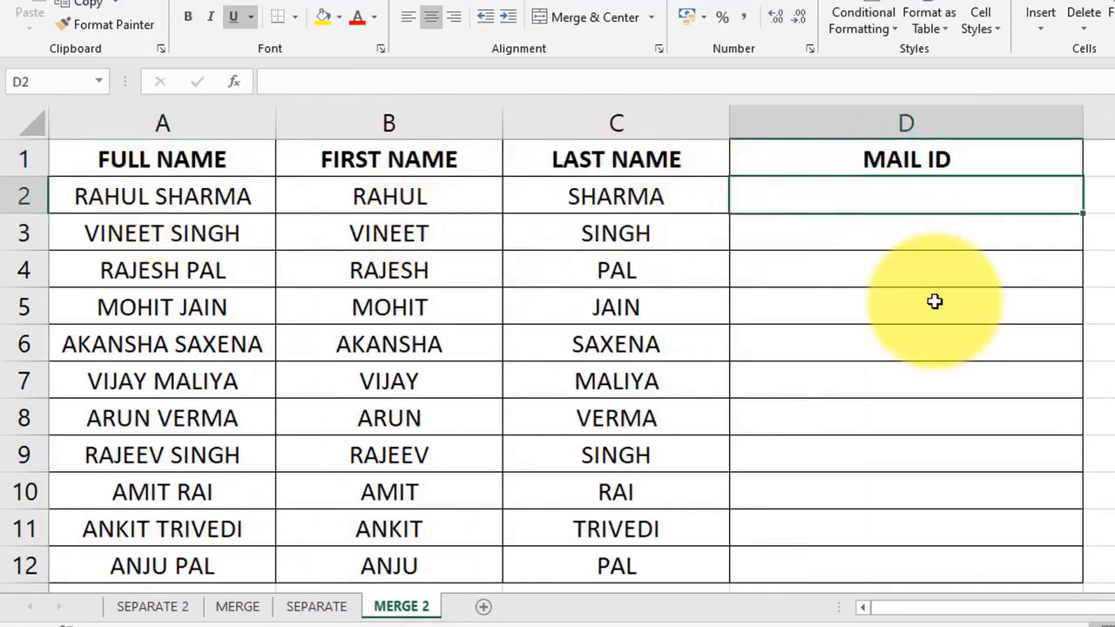
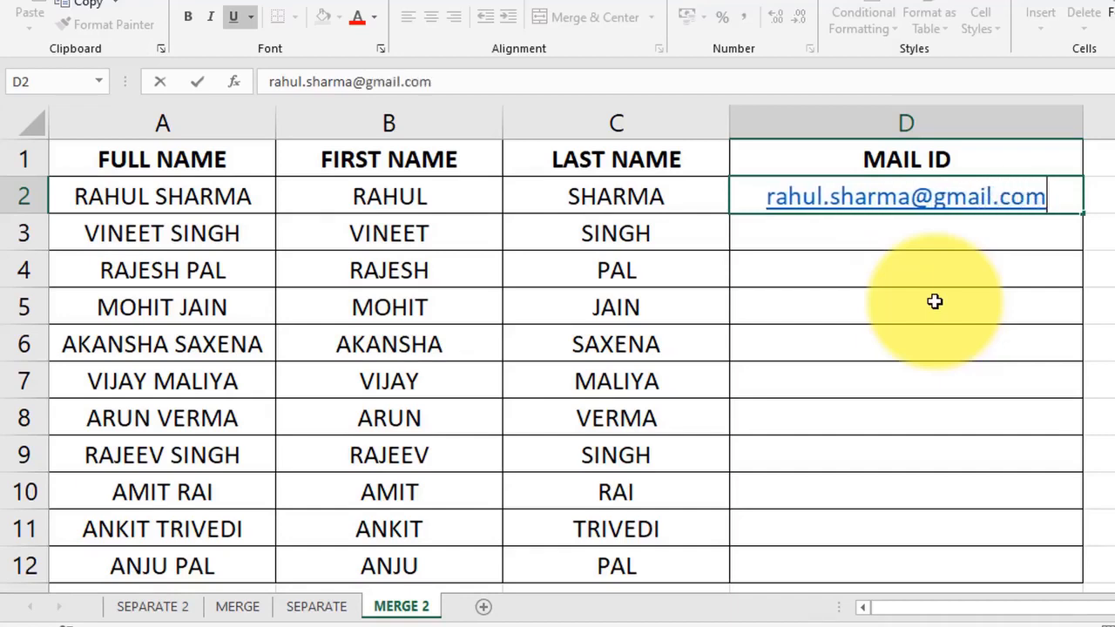
key(Return)
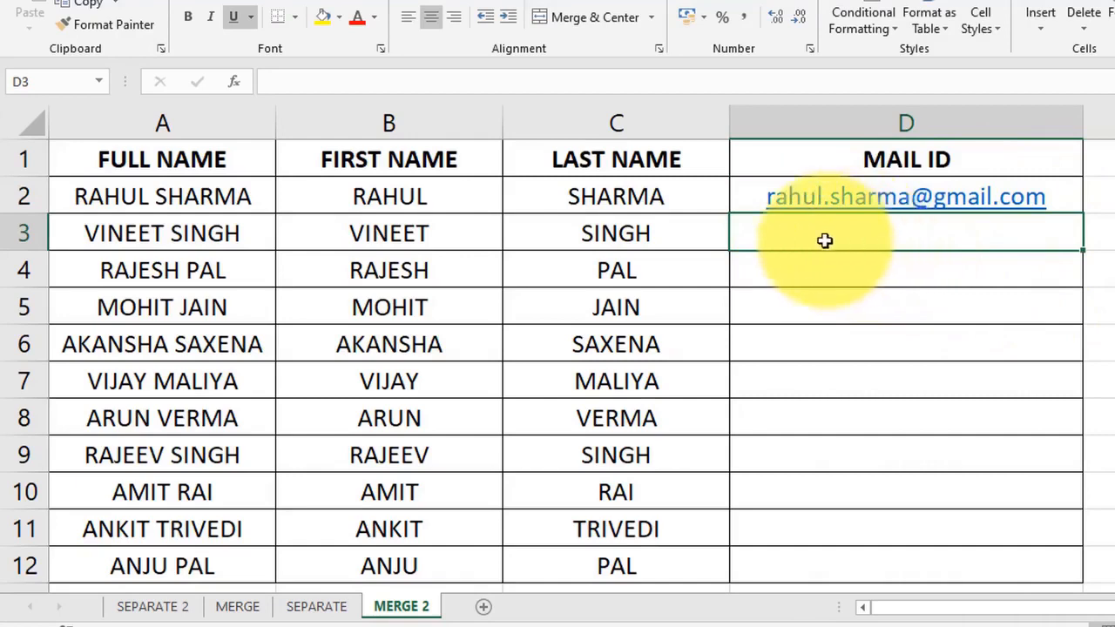
Step: Flash Fill the remaining mail IDs from D3 and compare them with the names
click(891, 270)
click(863, 235)
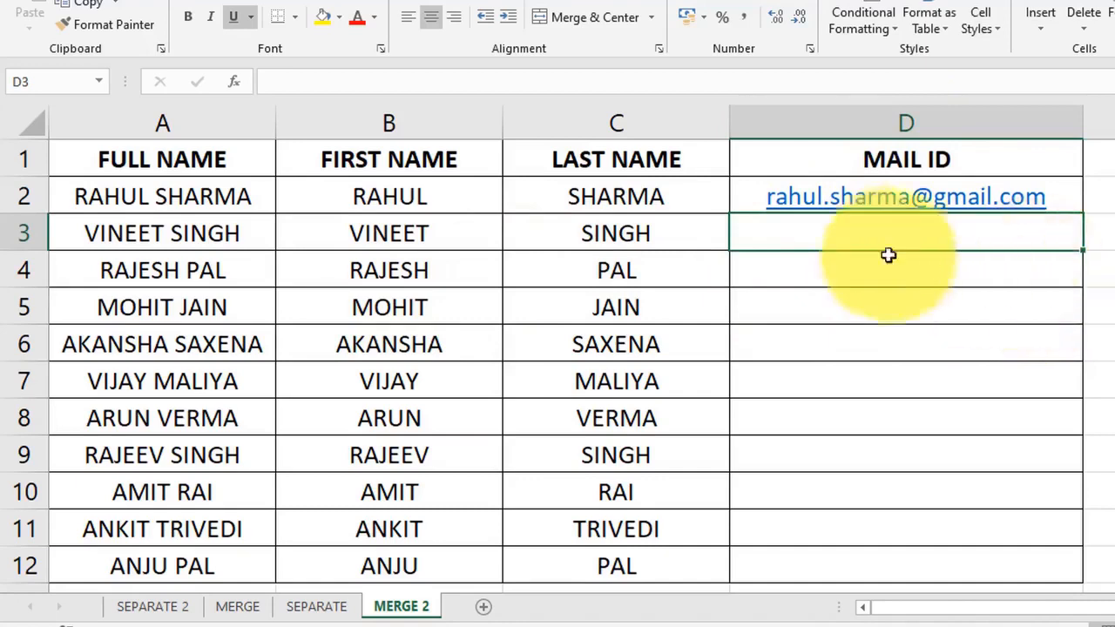
key(ctrl+e)
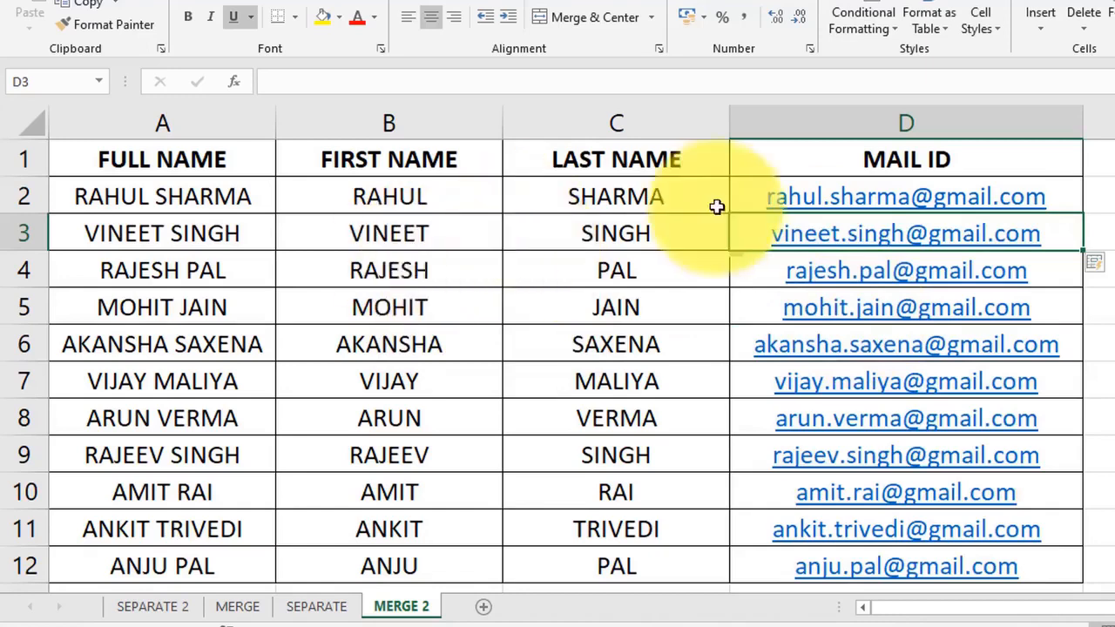
drag(413, 268, 547, 249)
drag(420, 296, 600, 295)
drag(394, 345, 580, 348)
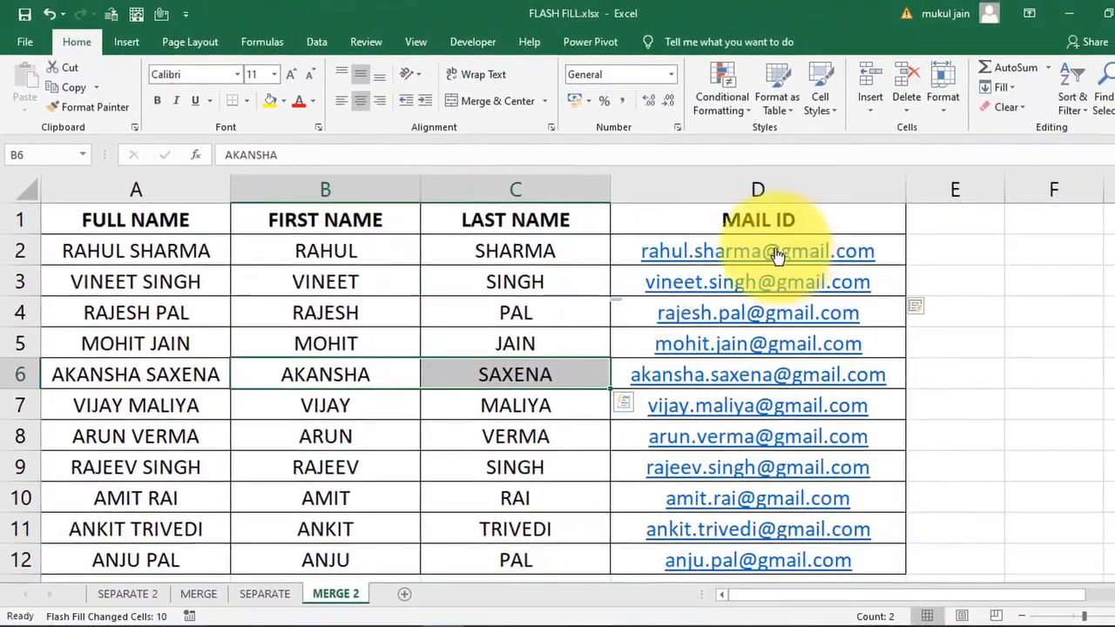
click(1011, 88)
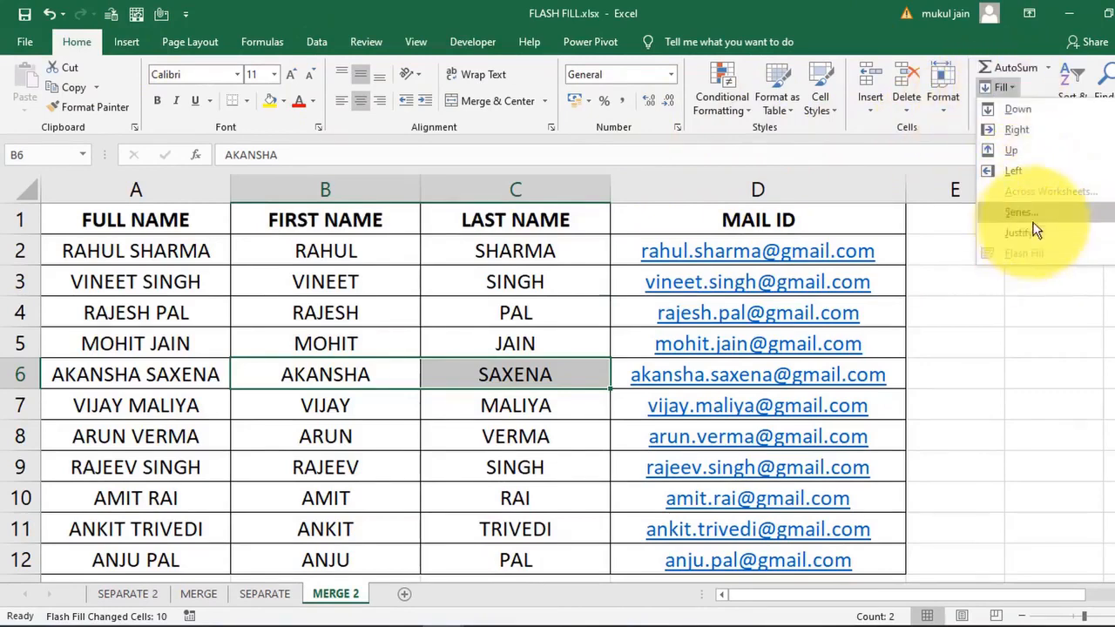
click(1002, 328)
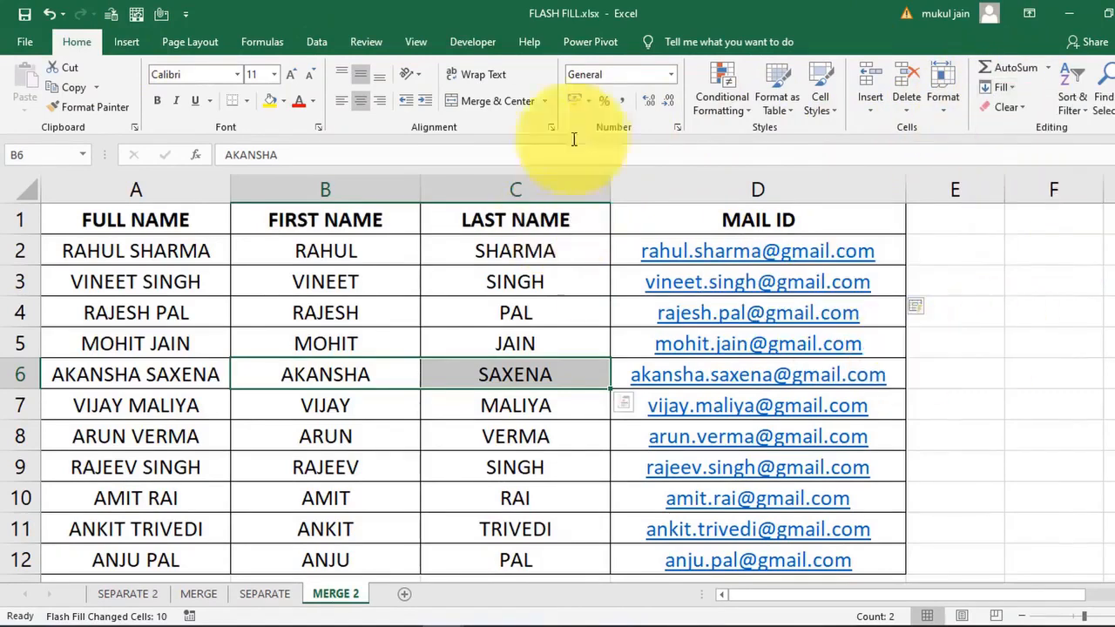